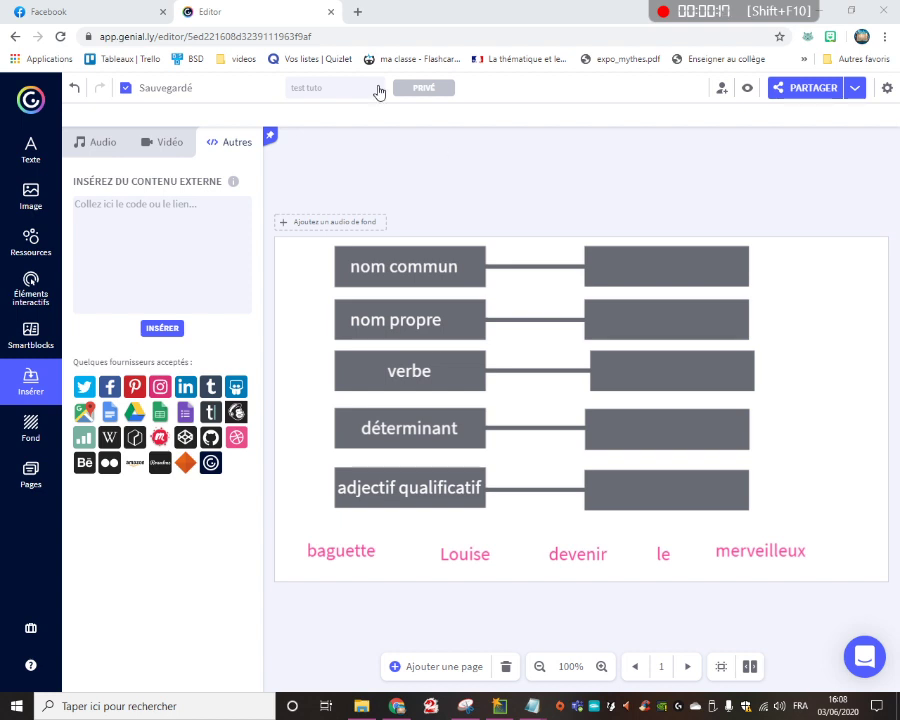
# Open page 2 and copy the textarea, button and script code from the text file "URL d'une page genially.txt", closing the file
pyautogui.click(16, 482)
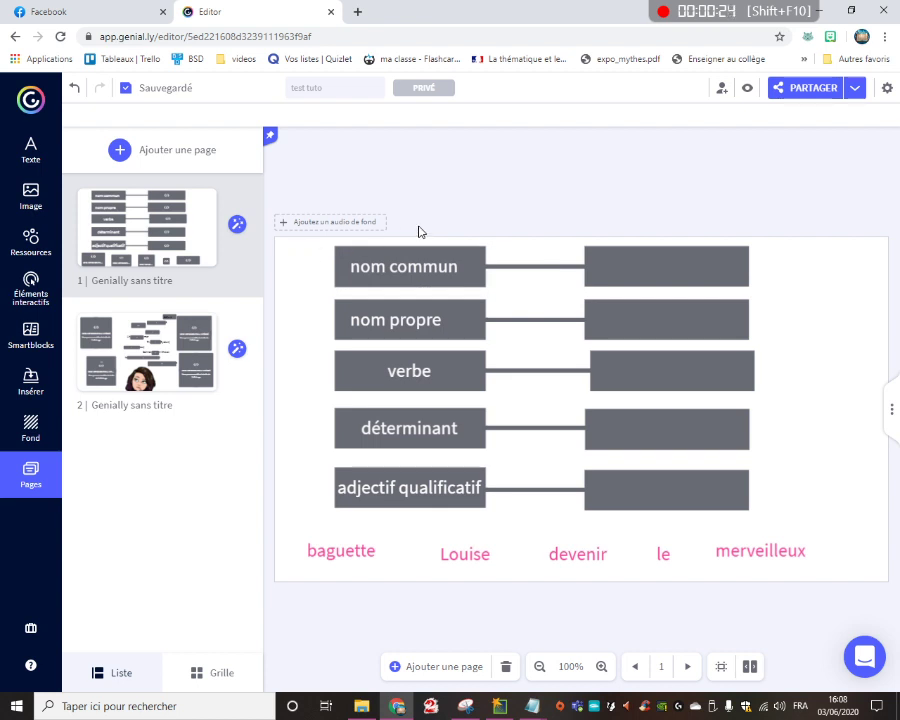
pyautogui.click(167, 370)
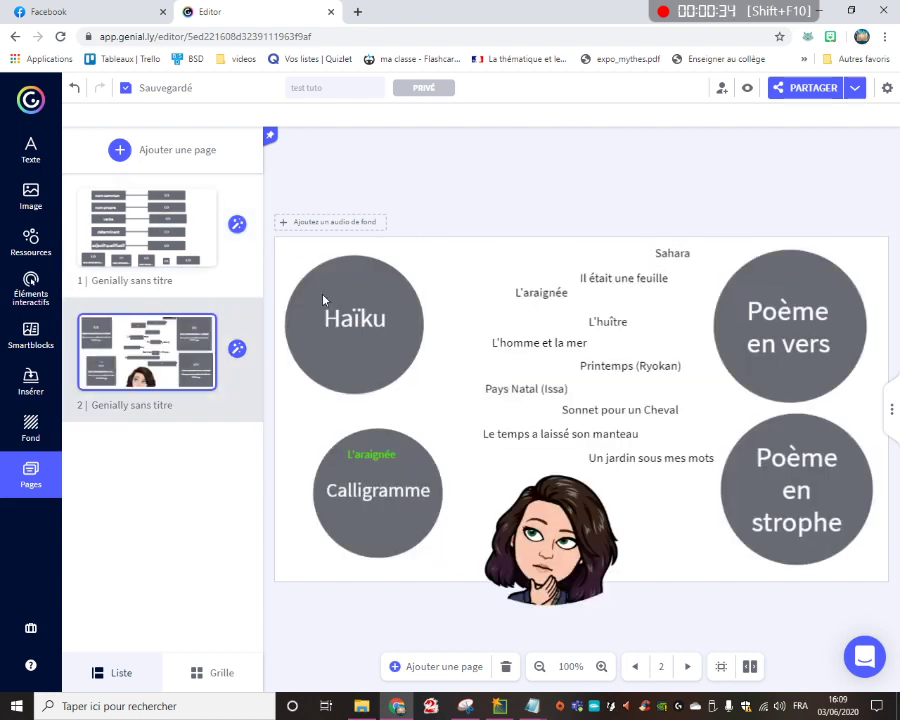
pyautogui.moveTo(536, 705)
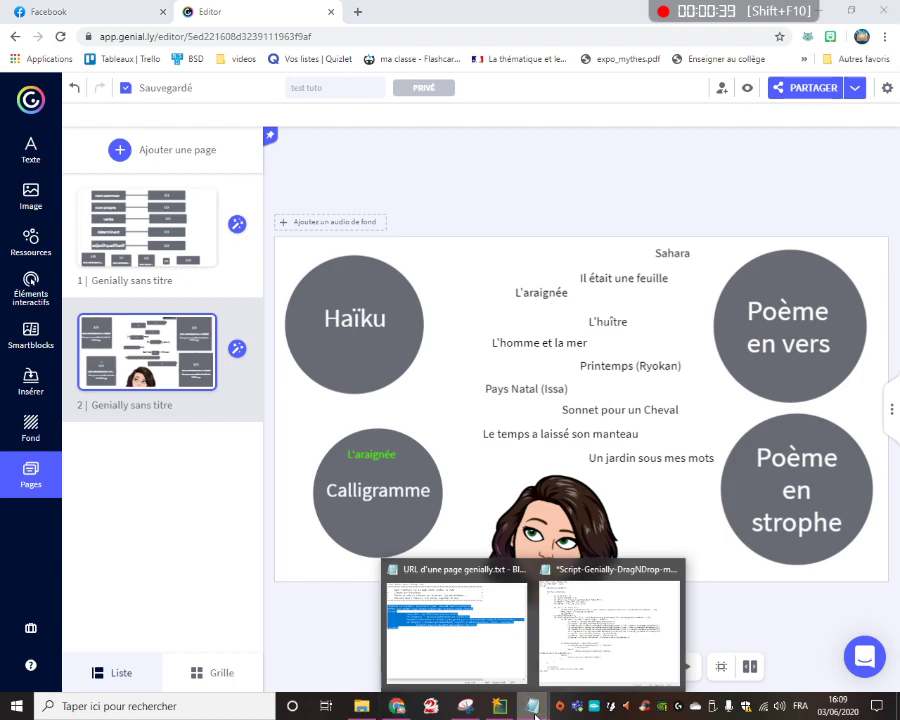
pyautogui.click(470, 663)
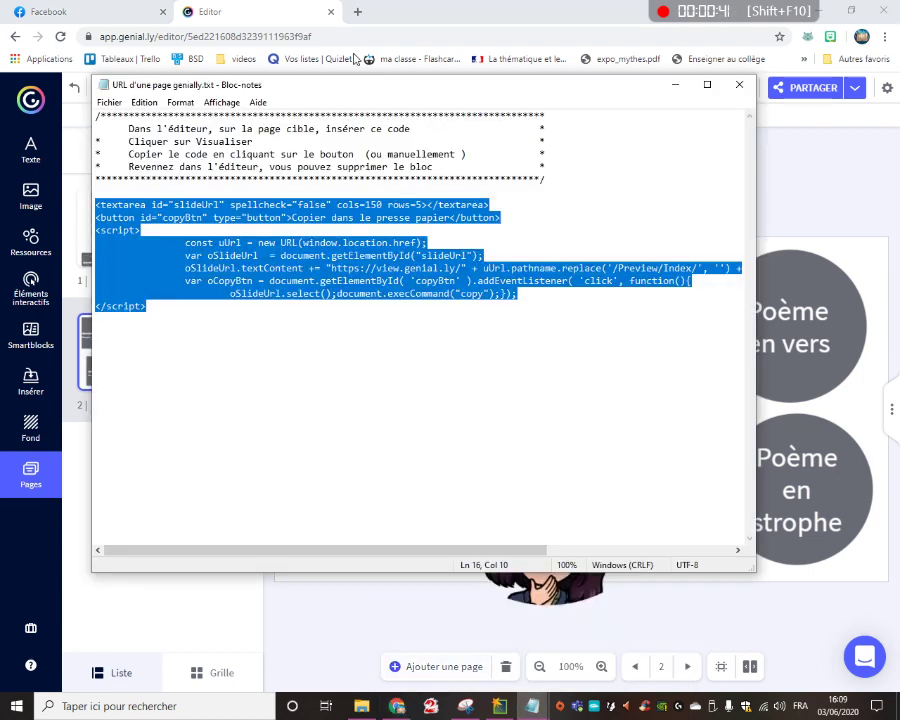
pyautogui.click(221, 204)
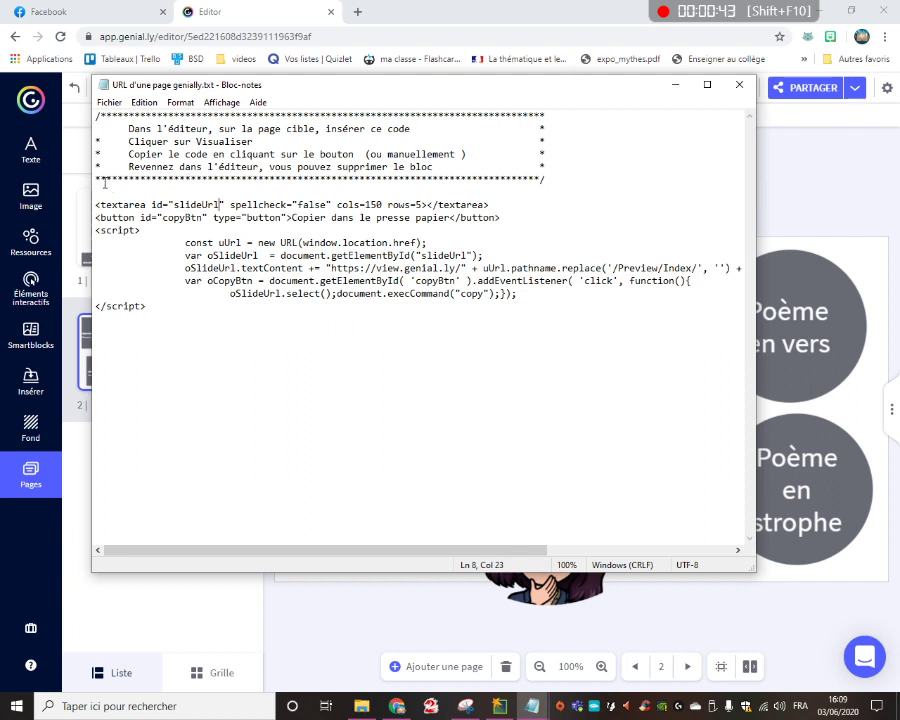
pyautogui.moveTo(96, 204); pyautogui.dragTo(181, 305)
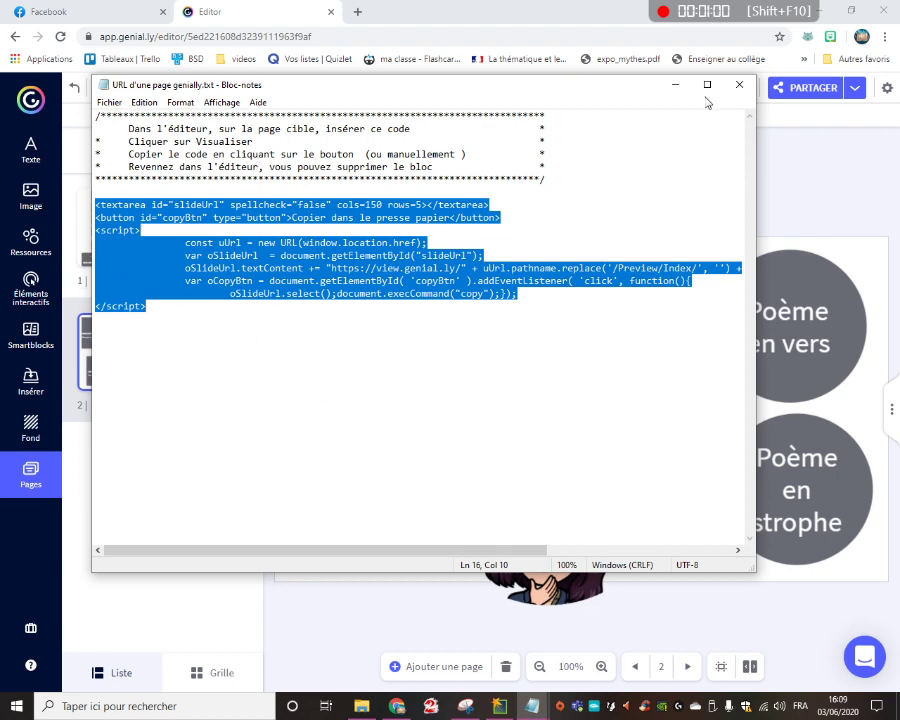
pyautogui.click(739, 88)
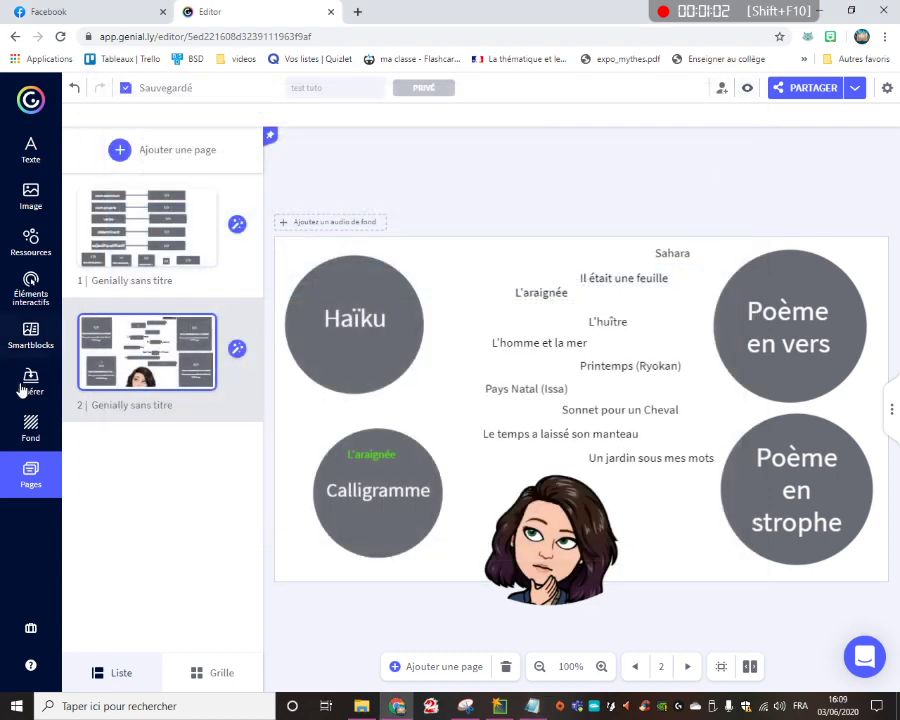
# Insert the copied code as external content on page 2 and move the block to the upper middle of the page
pyautogui.click(24, 384)
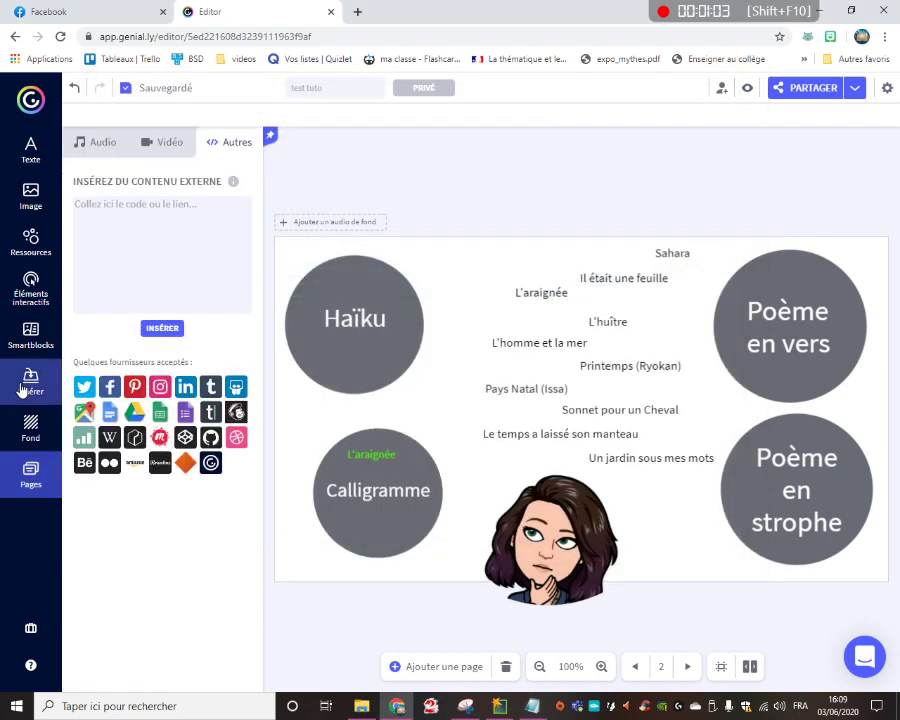
pyautogui.click(167, 261)
pyautogui.hotkey('ctrl', 'v')
pyautogui.click(162, 328)
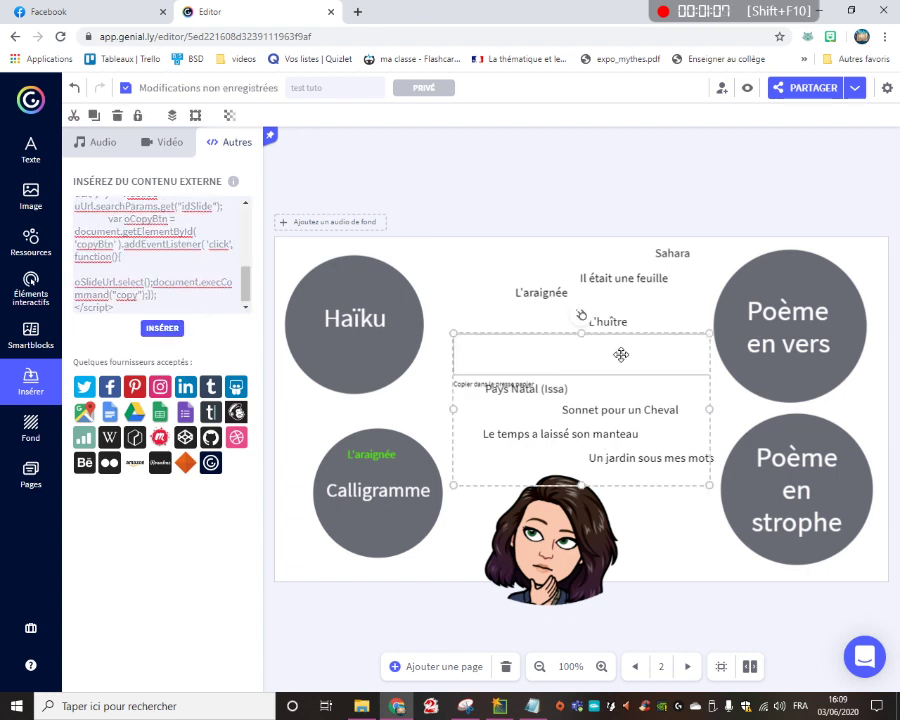
pyautogui.moveTo(621, 352); pyautogui.dragTo(579, 265)
# Preview page 2, copy its generated page URL to the clipboard, and return to editing
pyautogui.click(747, 88)
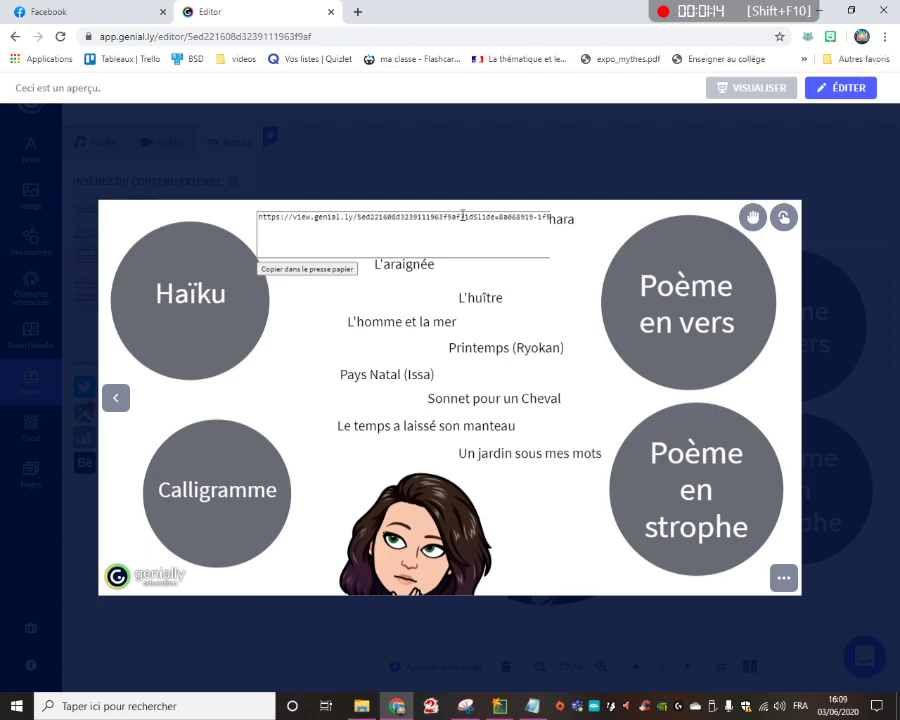
pyautogui.click(345, 269)
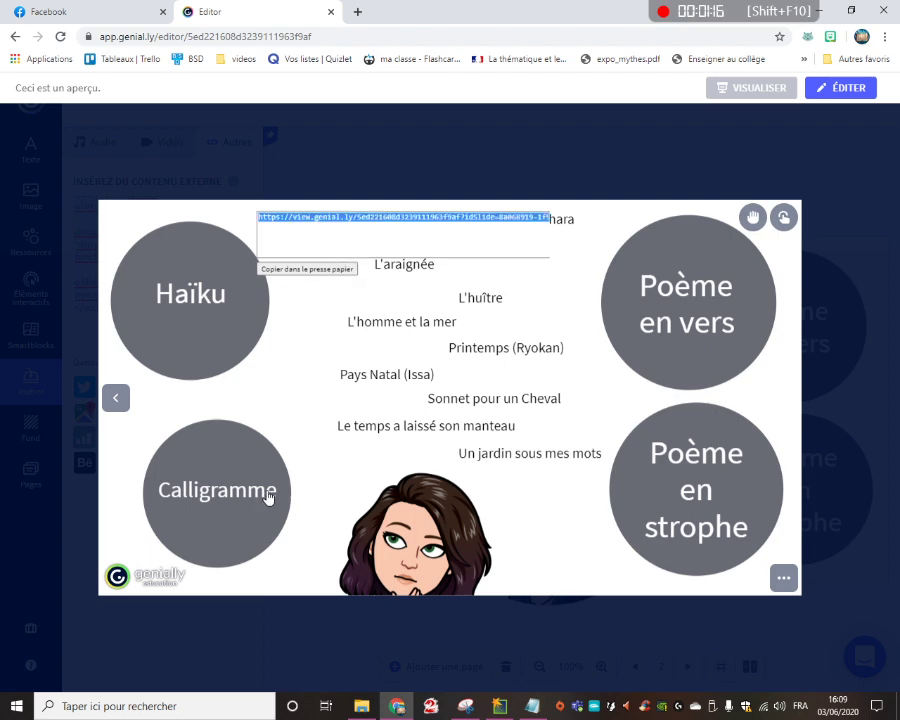
pyautogui.click(851, 399)
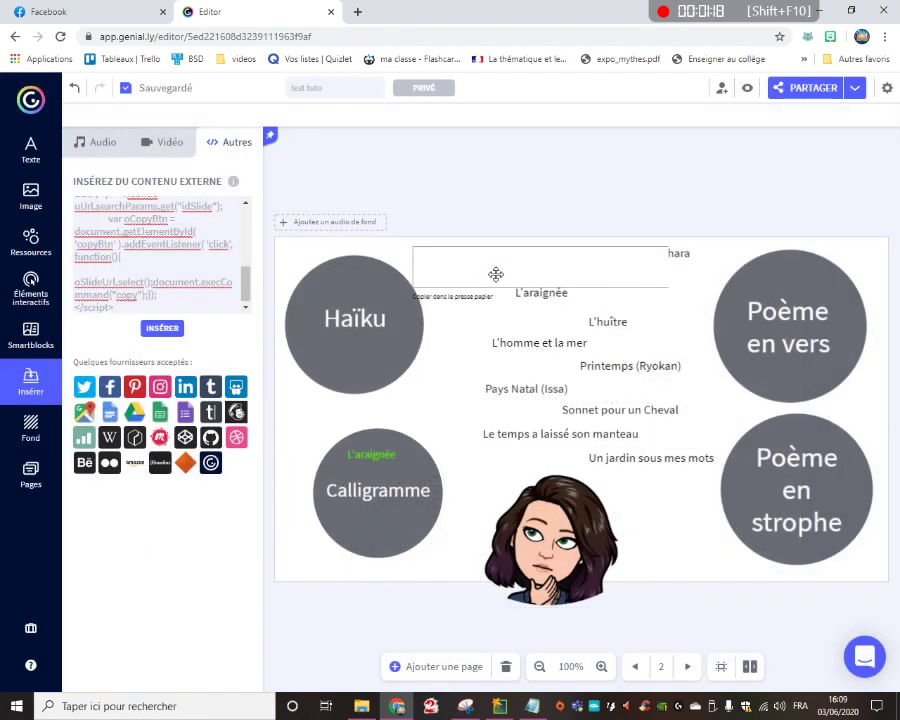
# Delete the inserted URL code block from page 2 and open page 1
pyautogui.click(498, 274)
pyautogui.press('Delete')
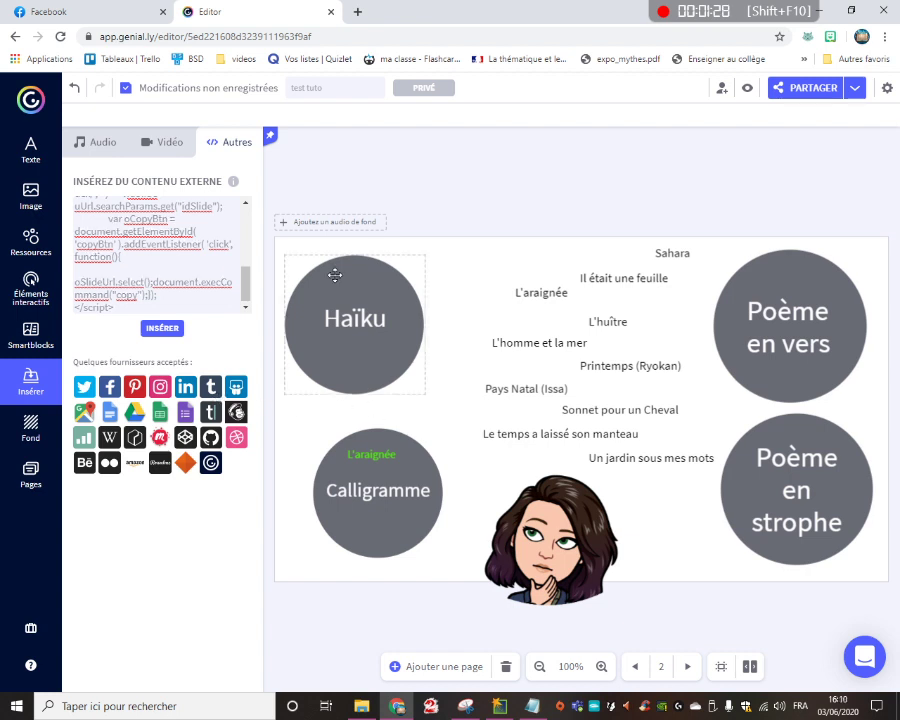
pyautogui.click(30, 475)
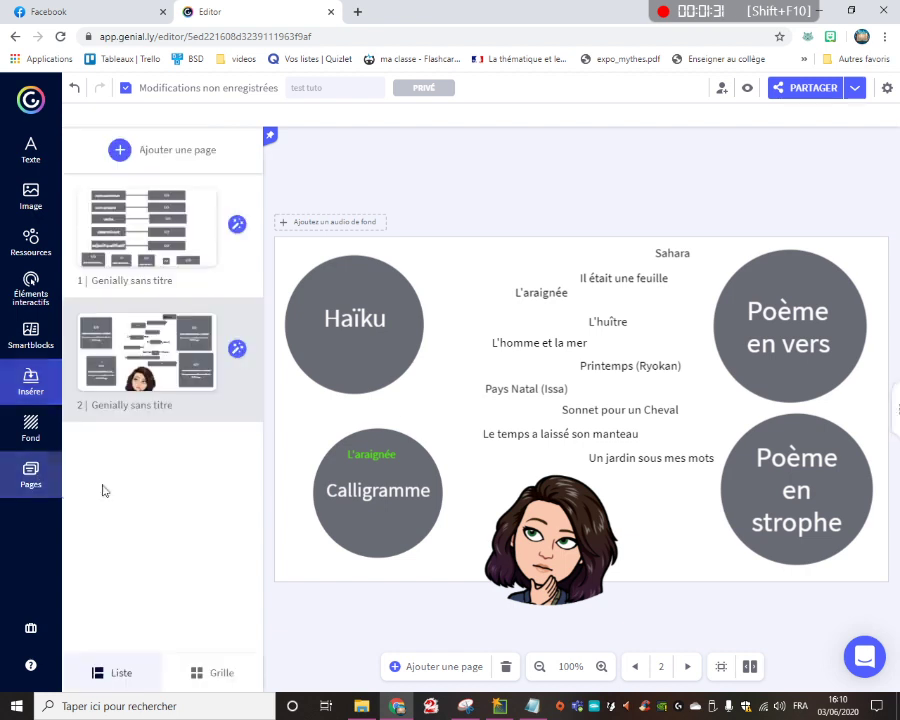
pyautogui.click(148, 228)
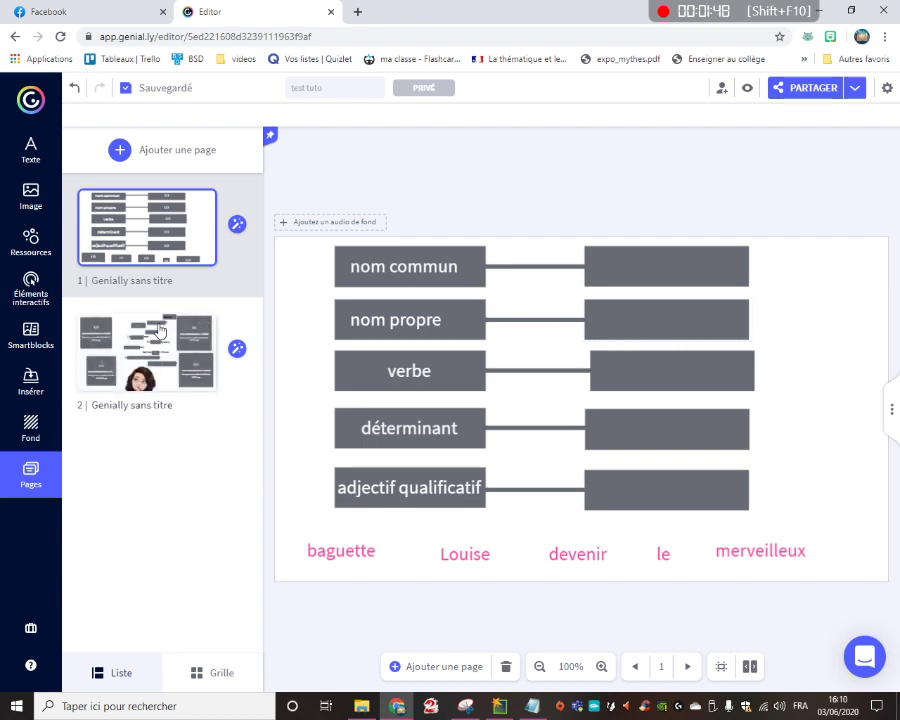
# Switch to the Notepad file Script-Genially-DragNDrop-multiples-V2.txt and change the first line's div id to "passage1"
pyautogui.click(533, 708)
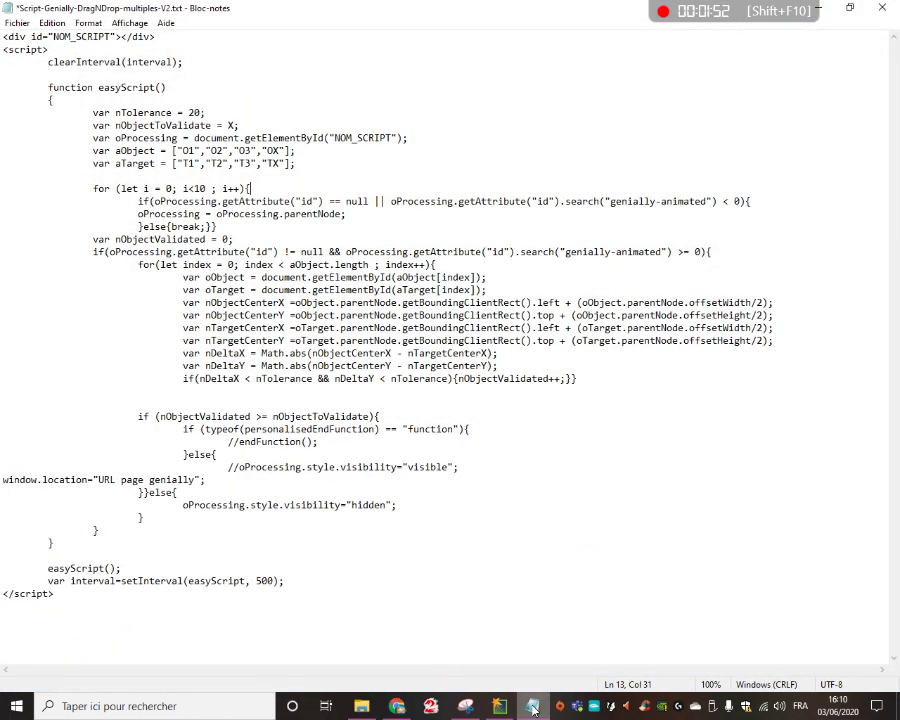
pyautogui.doubleClick(505, 551)
pyautogui.click(308, 174)
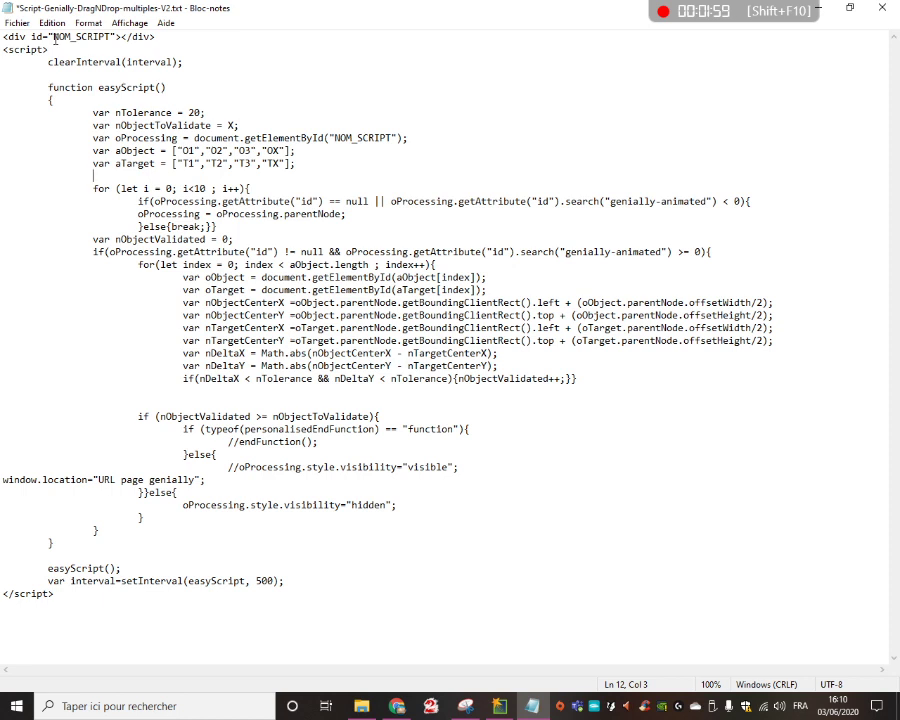
pyautogui.moveTo(54, 37); pyautogui.dragTo(111, 36)
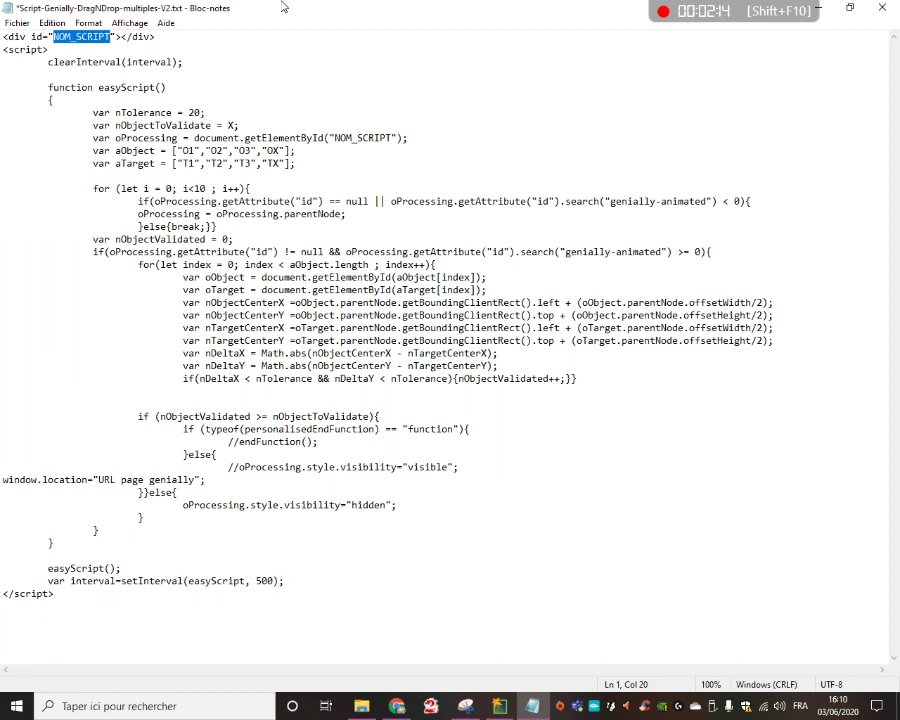
pyautogui.write('passage1')
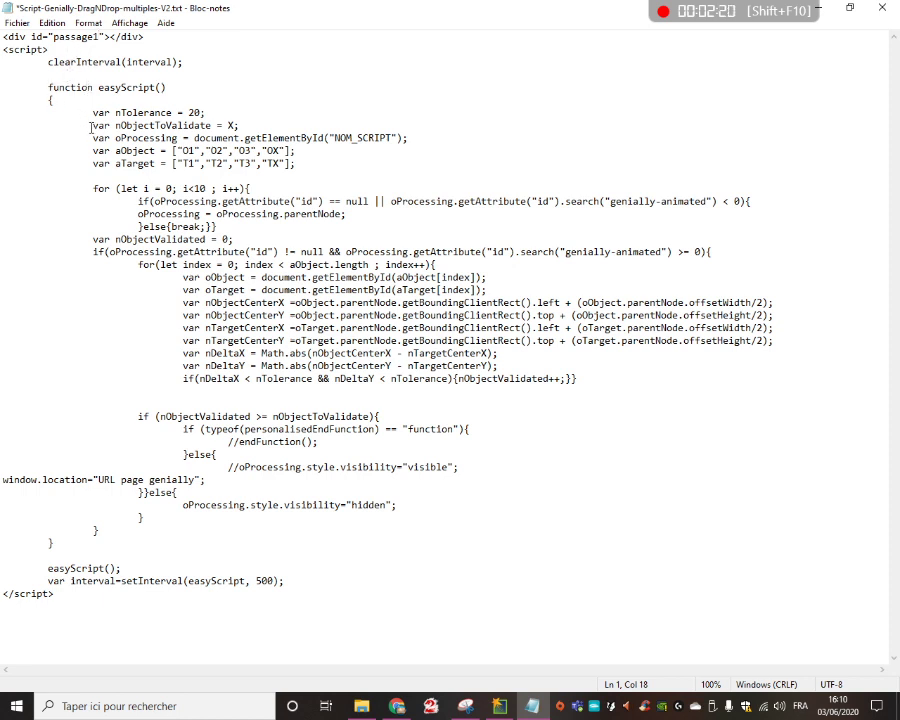
# Set nObjectToValidate to 5 and the getElementById argument of oProcessing to "passage1"
pyautogui.moveTo(92, 125); pyautogui.dragTo(249, 130)
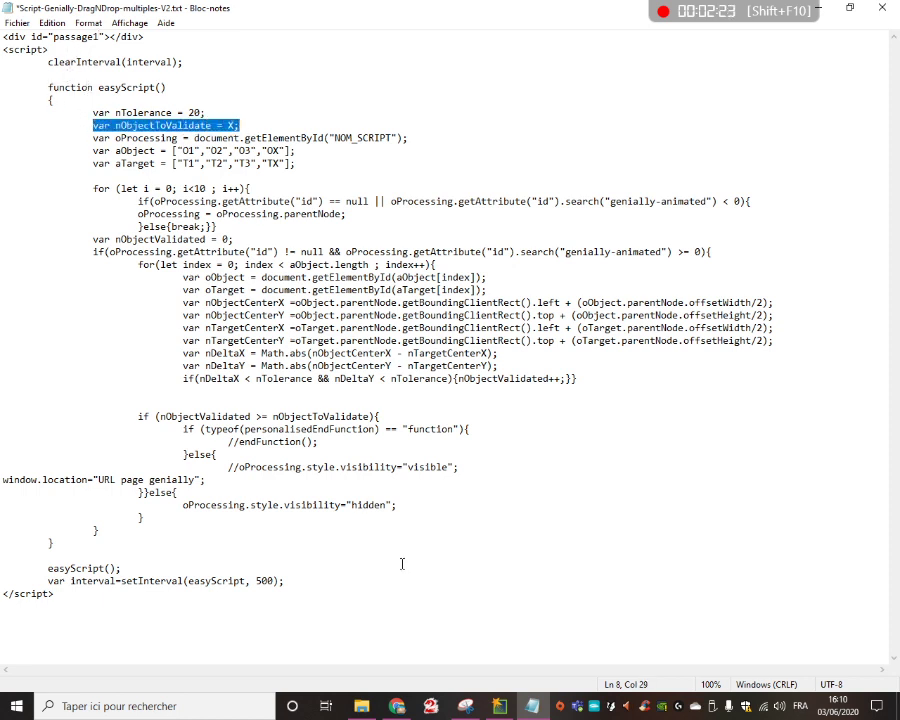
pyautogui.click(397, 706)
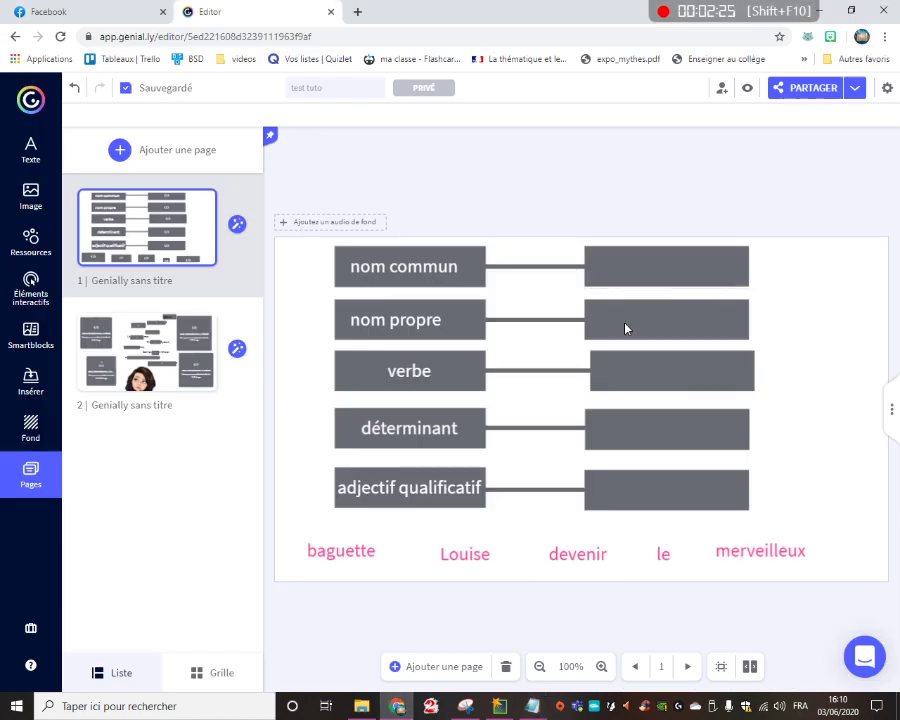
pyautogui.click(532, 706)
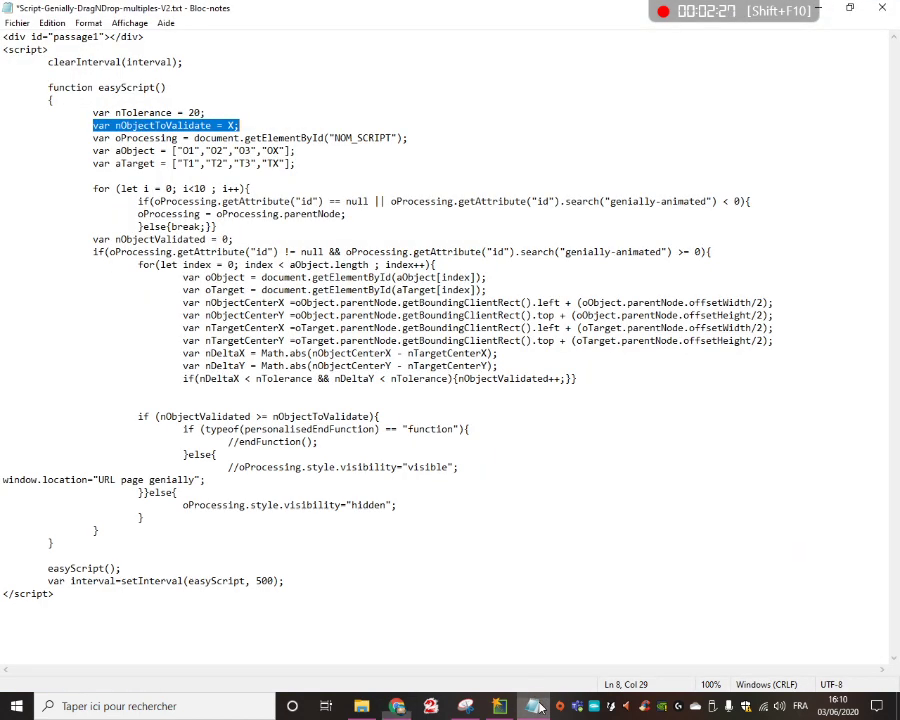
pyautogui.click(234, 125)
pyautogui.press('BackSpace')
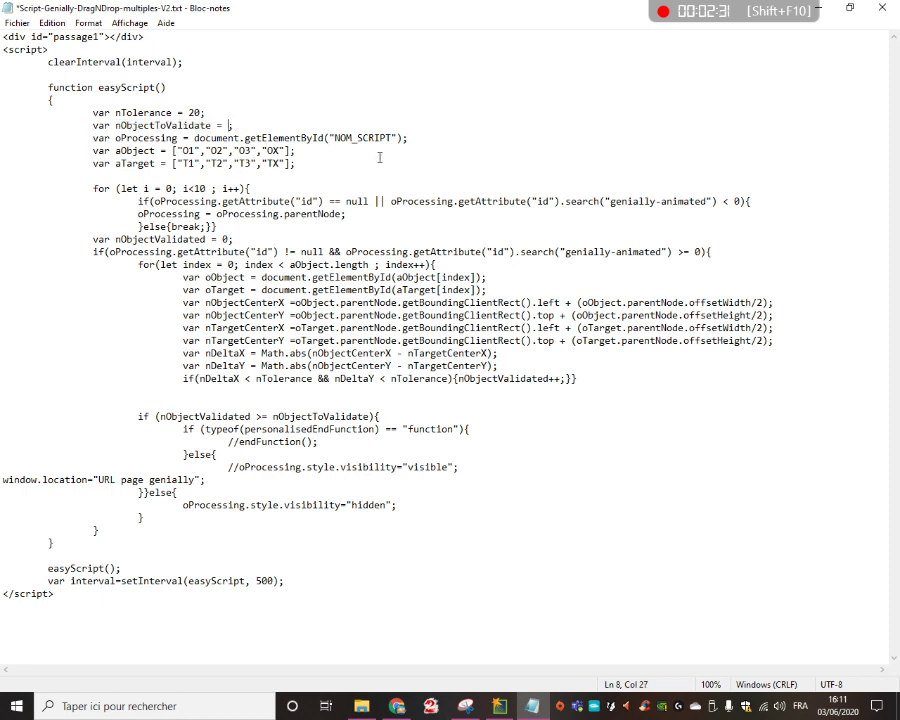
pyautogui.write('5')
pyautogui.moveTo(335, 138); pyautogui.dragTo(390, 141)
pyautogui.write('passage1')
# Replace the first two aObject entries, O1 and O2, with "baguette" and "le"
pyautogui.click(91, 158)
pyautogui.moveTo(91, 153); pyautogui.dragTo(296, 155)
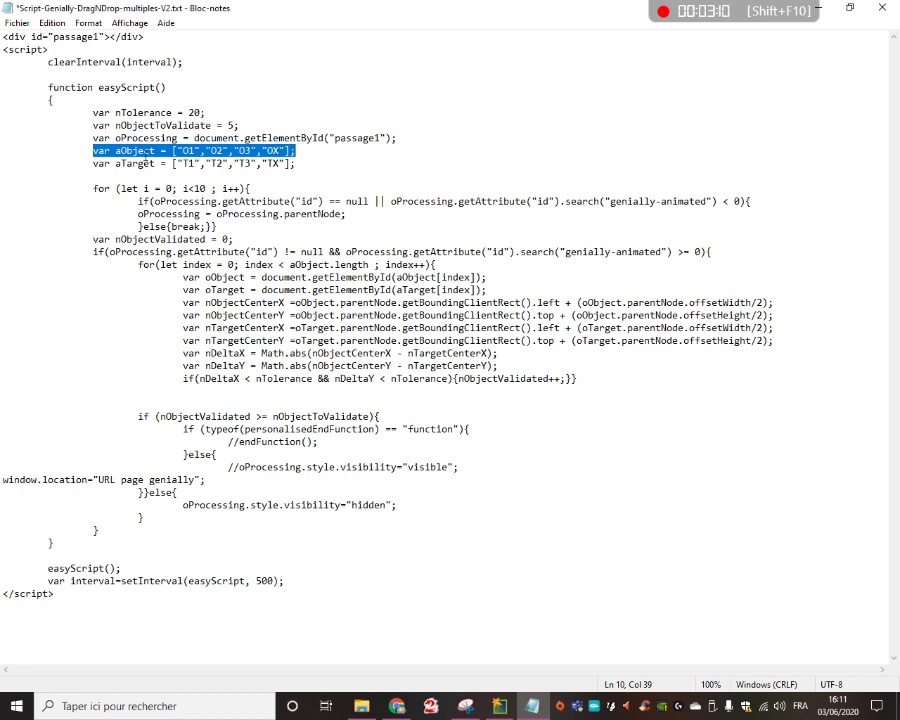
pyautogui.click(190, 148)
pyautogui.moveTo(195, 147); pyautogui.dragTo(186, 146)
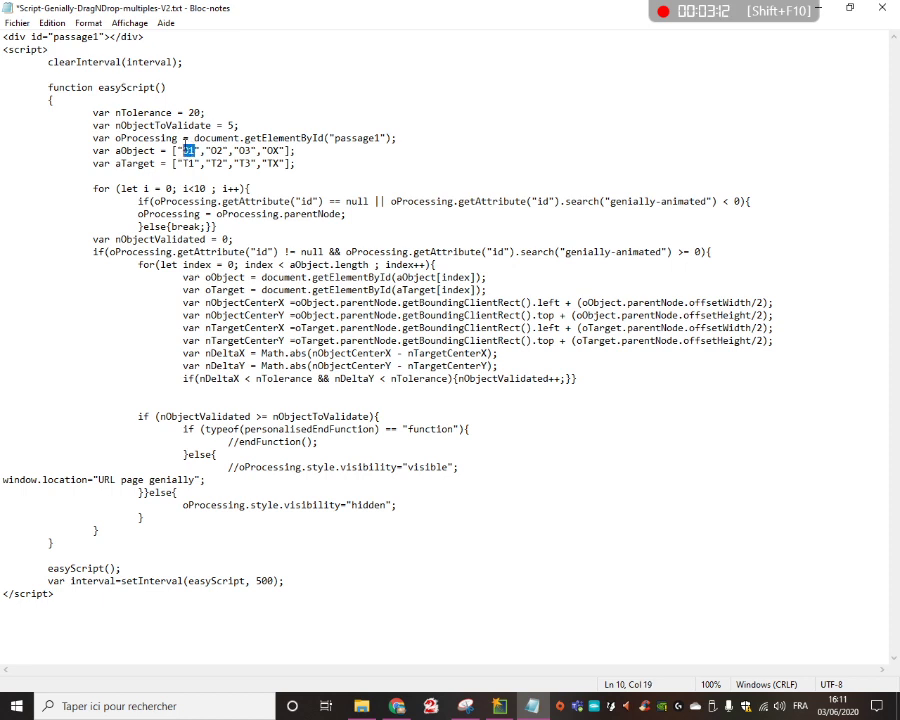
pyautogui.write('baguette')
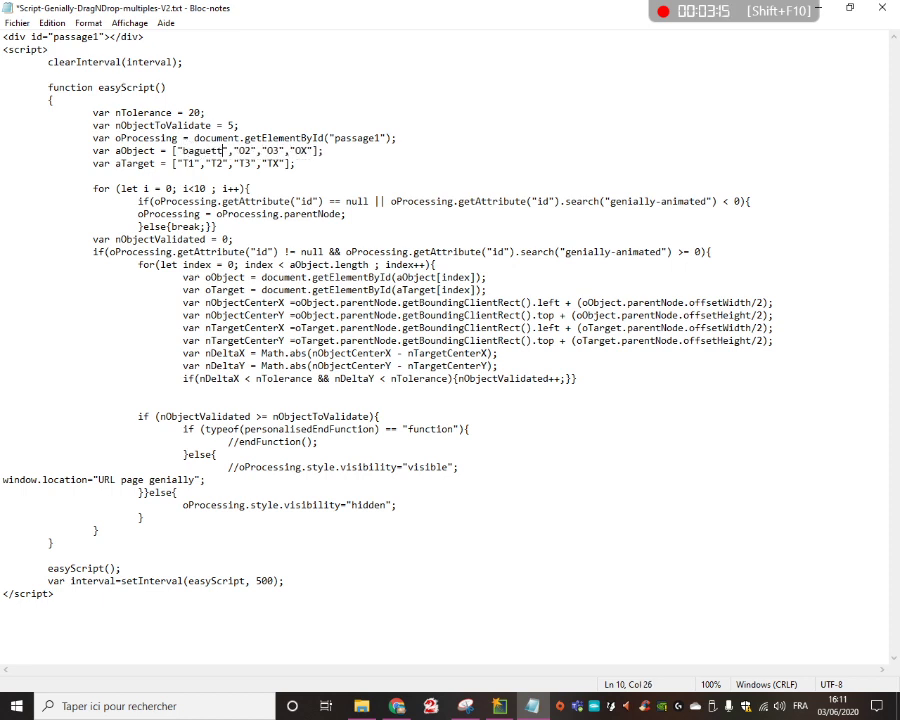
pyautogui.click(255, 149)
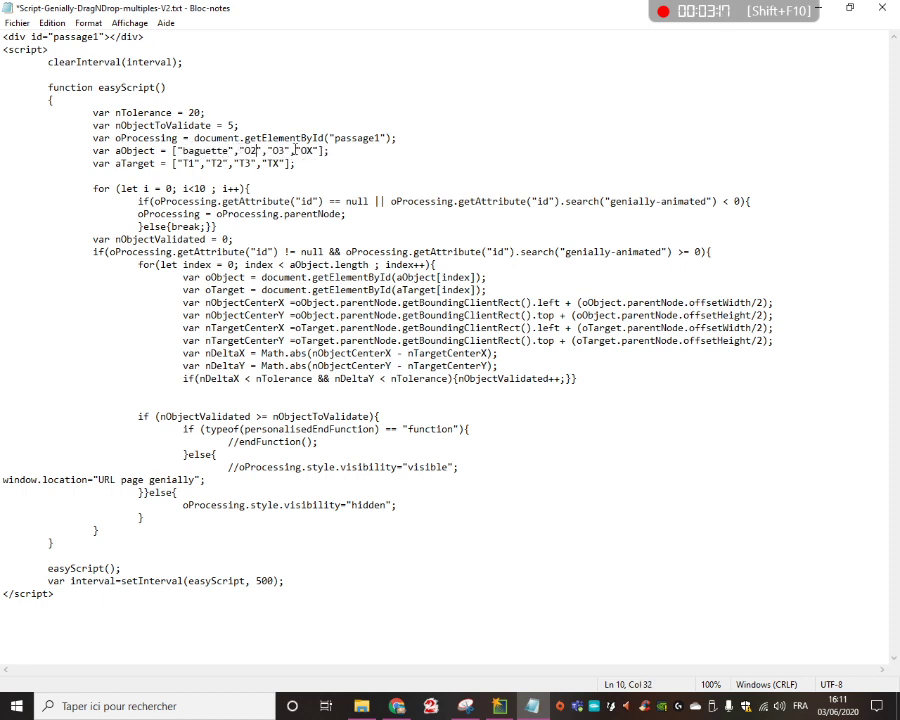
pyautogui.press('BackSpace')
pyautogui.press('BackSpace')
pyautogui.write('le')
# Replace the aObject entries O3 and OX with "determinant" and "devenir"
pyautogui.press('BackSpace')
pyautogui.press('BackSpace')
pyautogui.write('determ')
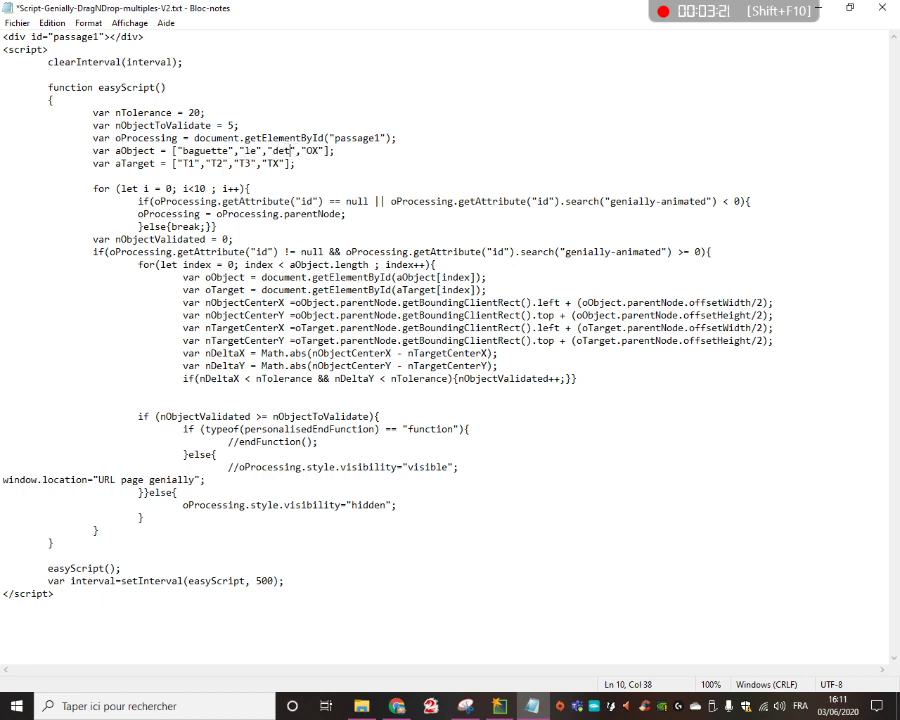
pyautogui.write('inant')
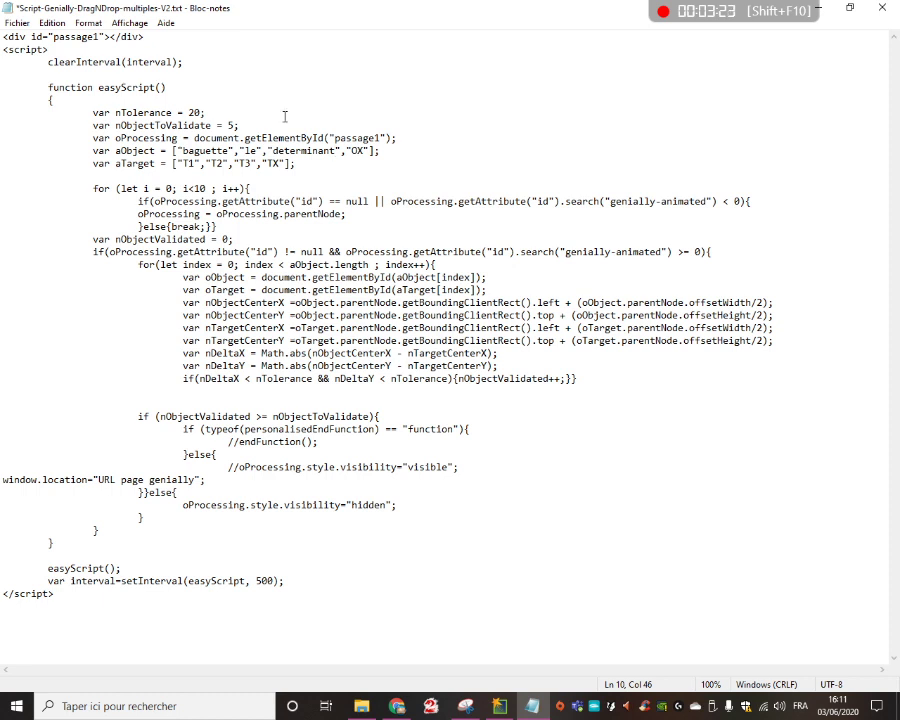
pyautogui.press('Right')
pyautogui.press('Right')
pyautogui.press('Right')
pyautogui.press('Right')
pyautogui.press('Right')
pyautogui.press('BackSpace')
pyautogui.press('BackSpace')
pyautogui.write('devenir')
# Add a fifth aObject entry by duplicating "devenir" with its comma and quotes, and change the copy to "merveilleux"
pyautogui.moveTo(341, 152); pyautogui.dragTo(386, 154)
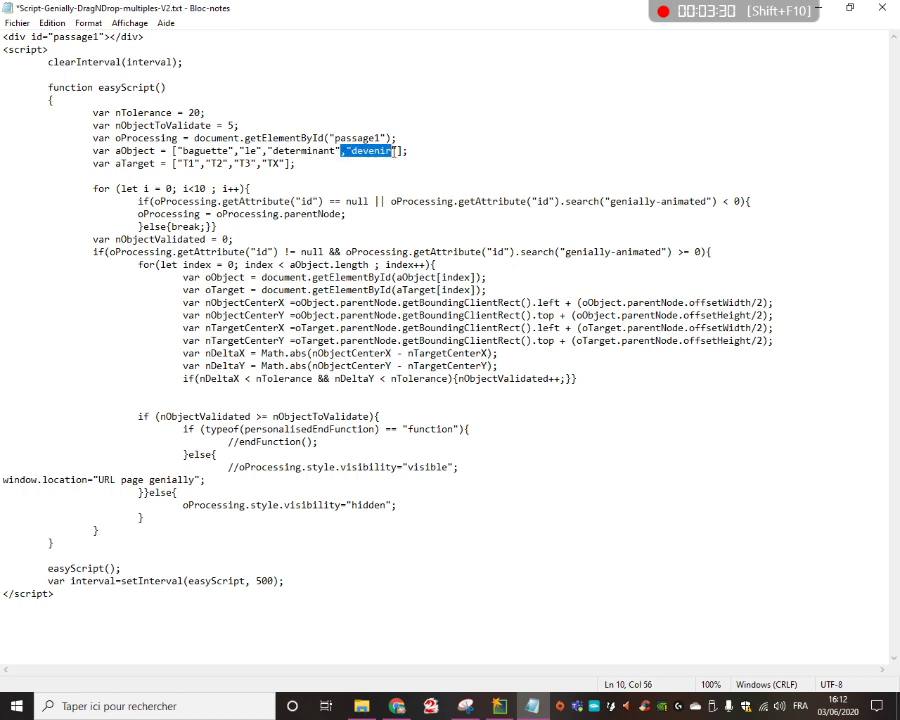
pyautogui.moveTo(394, 151); pyautogui.dragTo(398, 151)
pyautogui.hotkey('ctrl', 'c')
pyautogui.press('Right')
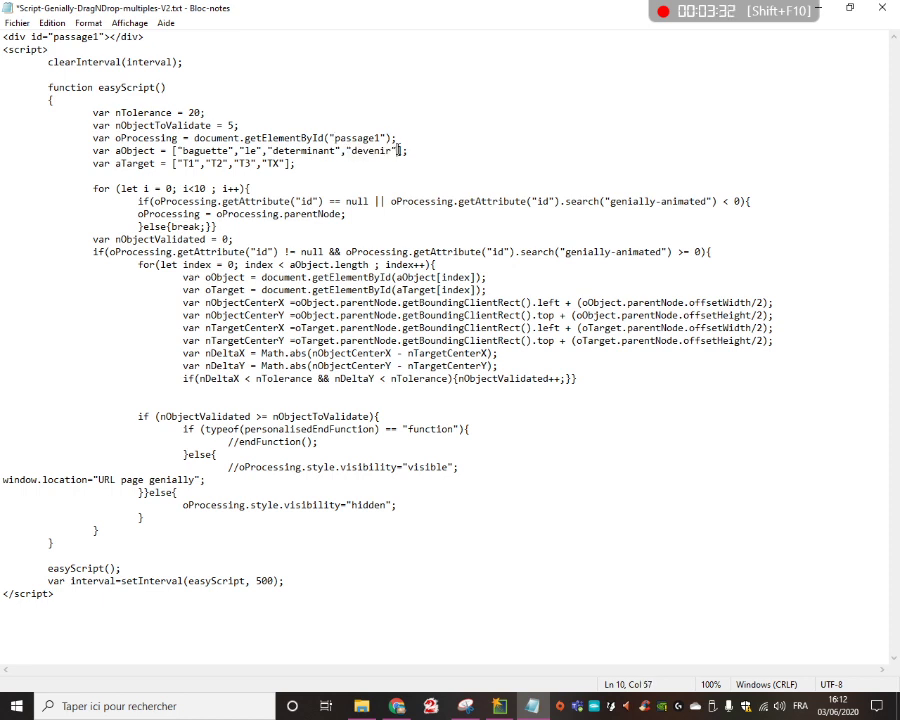
pyautogui.hotkey('ctrl', 'v')
pyautogui.moveTo(396, 150); pyautogui.dragTo(456, 150)
pyautogui.click(403, 142)
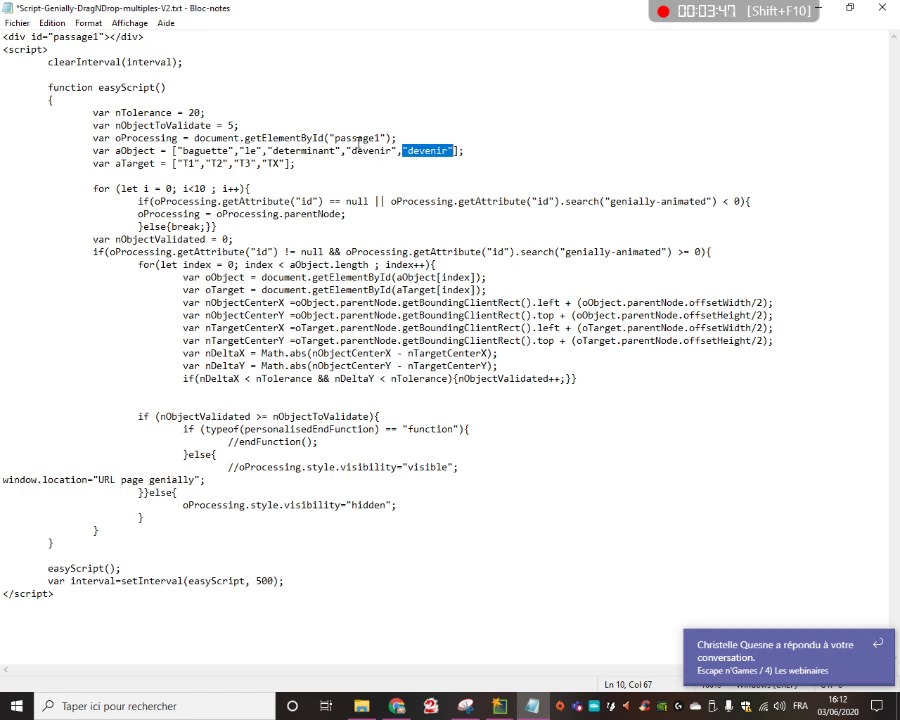
pyautogui.click(410, 152)
pyautogui.doubleClick(412, 151)
pyautogui.write('merveilleu')
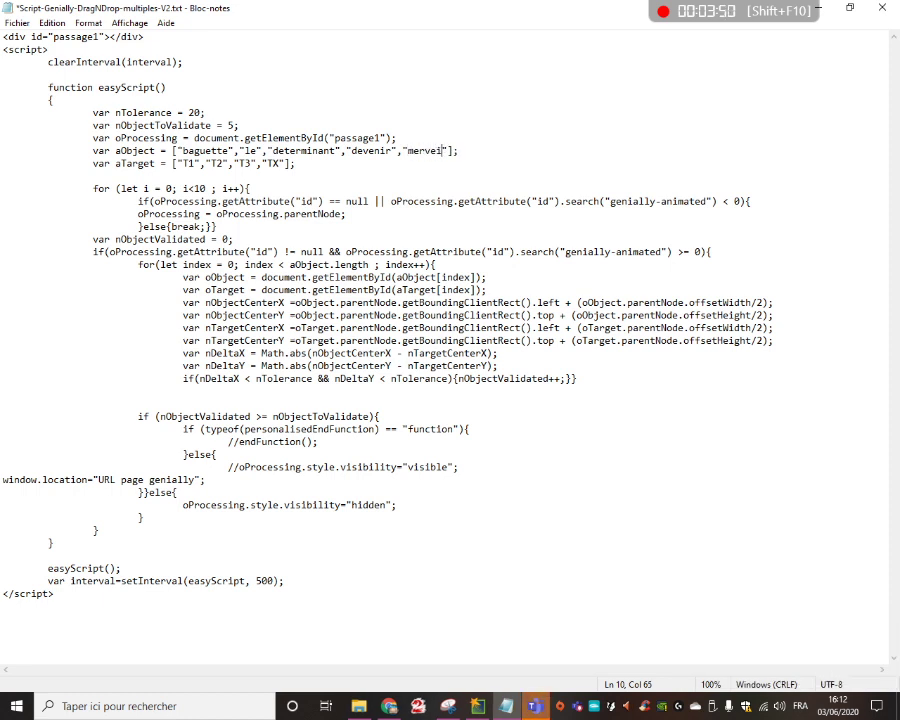
pyautogui.write('x')
pyautogui.click(234, 150)
pyautogui.moveTo(235, 152); pyautogui.dragTo(236, 152)
pyautogui.click(235, 152)
pyautogui.moveTo(178, 151); pyautogui.dragTo(482, 151)
# Replace the first aTarget entry, T1, with "nomcommun"
pyautogui.click(181, 163)
pyautogui.doubleClick(186, 163)
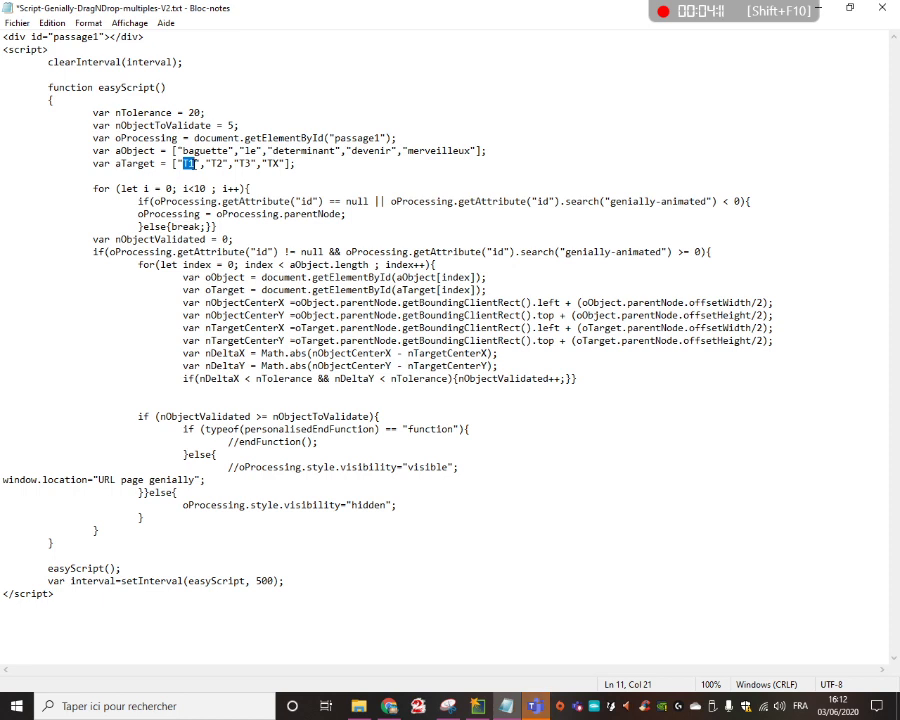
pyautogui.write('nomcommun')
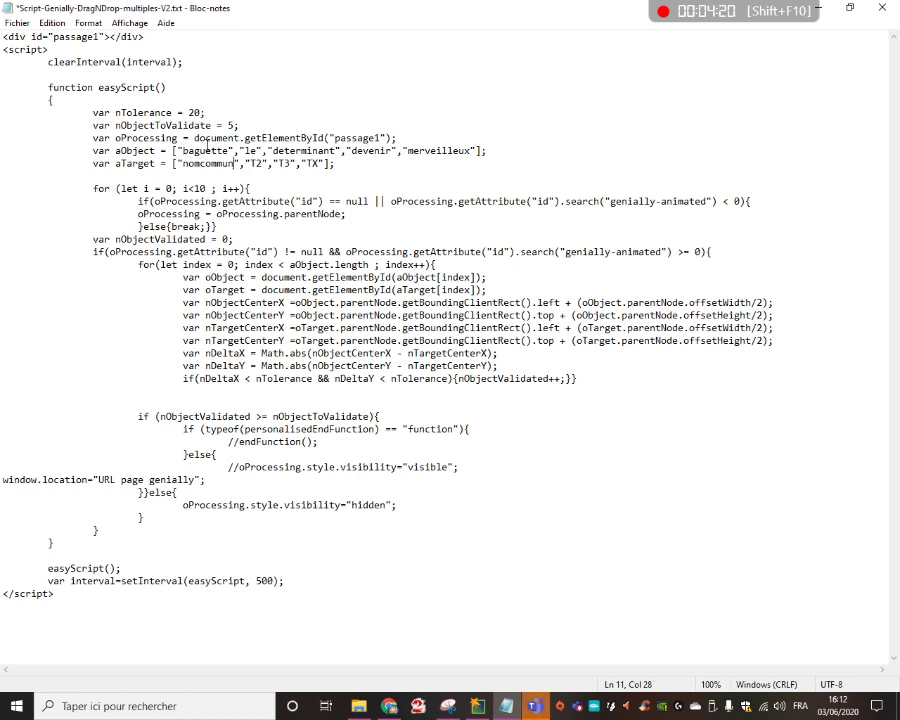
# Replace the second aTarget entry, T2, with "determinant"
pyautogui.doubleClick(256, 163)
pyautogui.write('determinan')
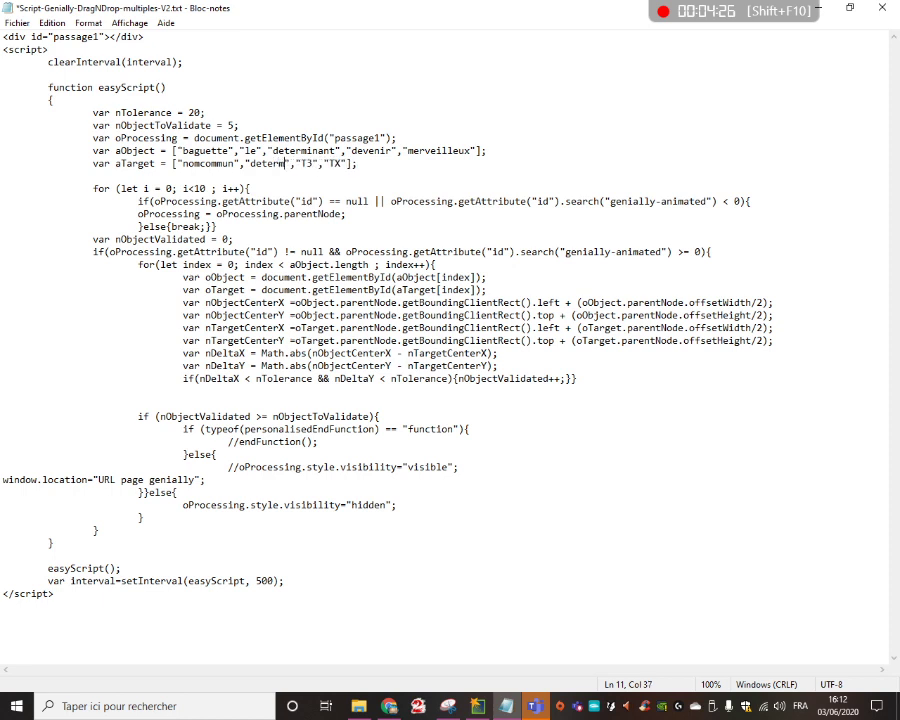
pyautogui.write('t')
# Correct the third aObject entry by replacing "determinant" with "Louise"
pyautogui.moveTo(331, 163); pyautogui.dragTo(343, 163)
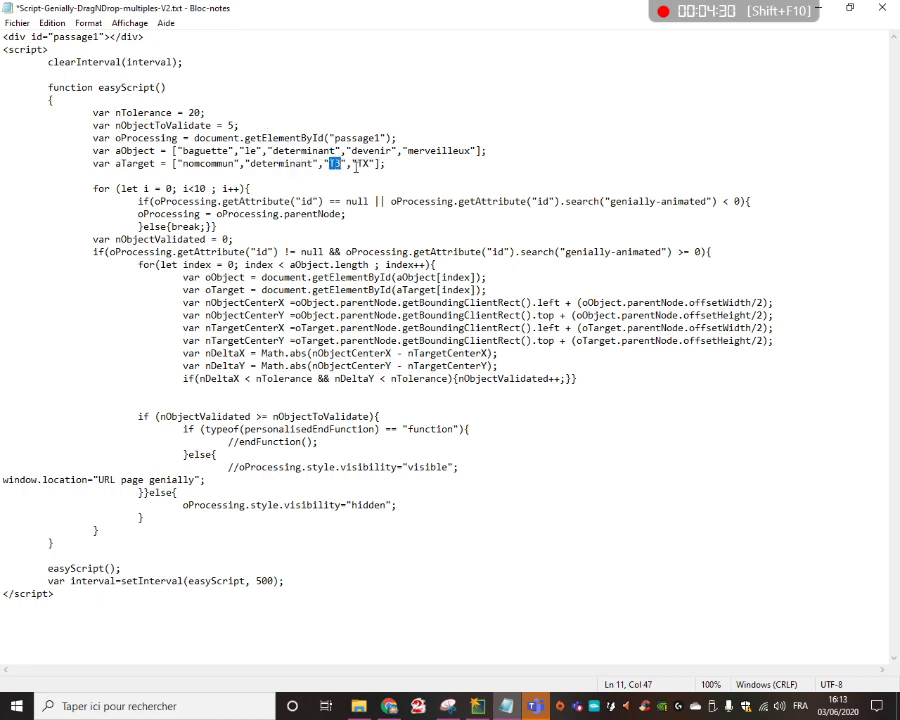
pyautogui.moveTo(278, 151)
pyautogui.mouseDown()
pyautogui.moveTo(318, 152)
pyautogui.moveTo(271, 151)
pyautogui.mouseUp()
pyautogui.click(325, 153)
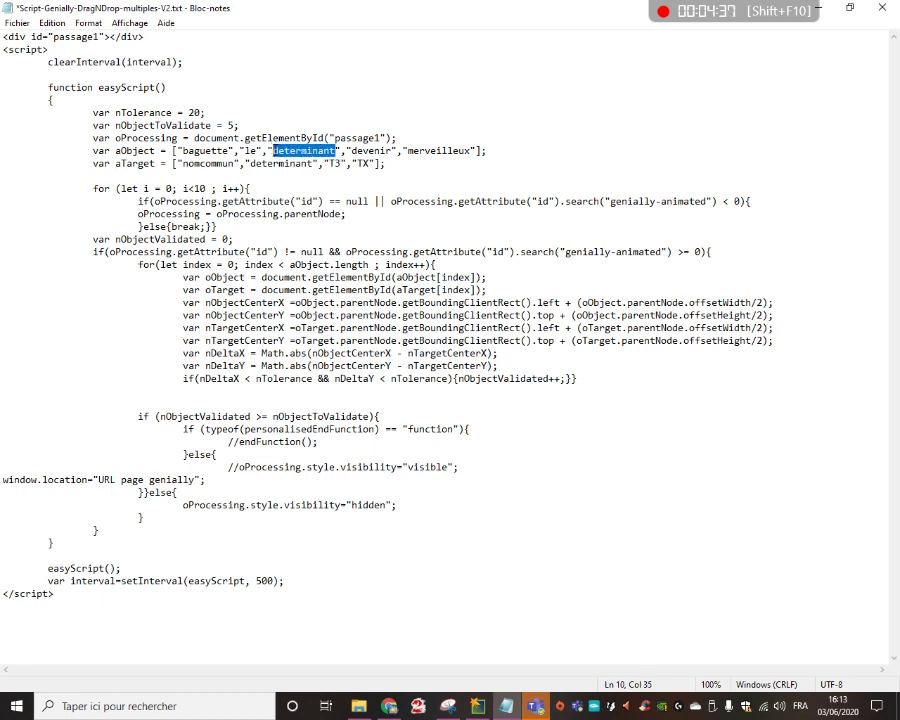
pyautogui.write('Louise')
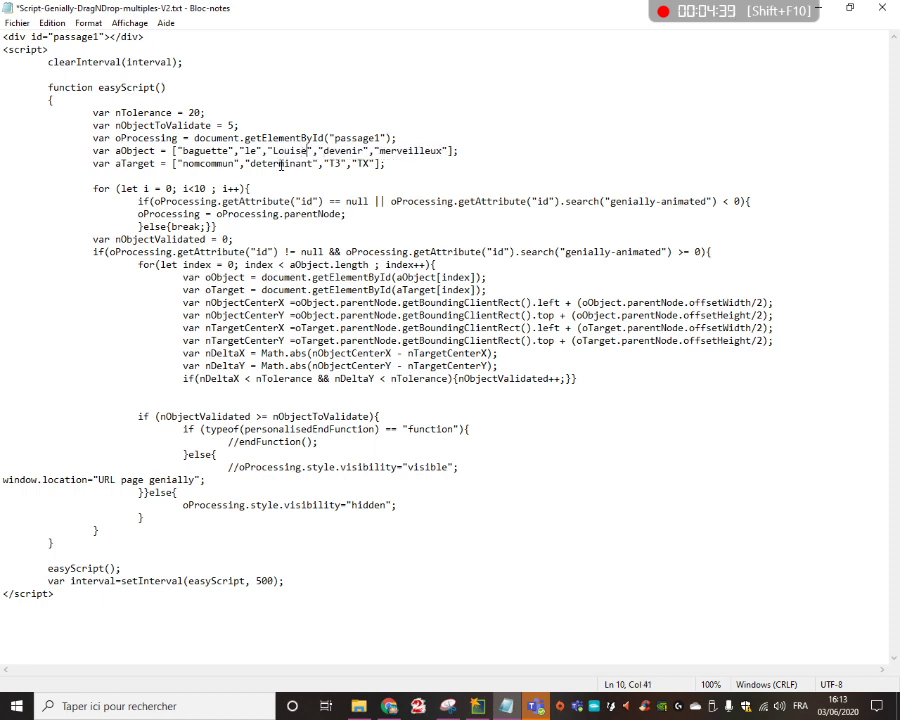
# Replace the aTarget entries T3 and TX with "nompropre" and "verbe"
pyautogui.moveTo(328, 164); pyautogui.dragTo(342, 164)
pyautogui.write('nompropr')
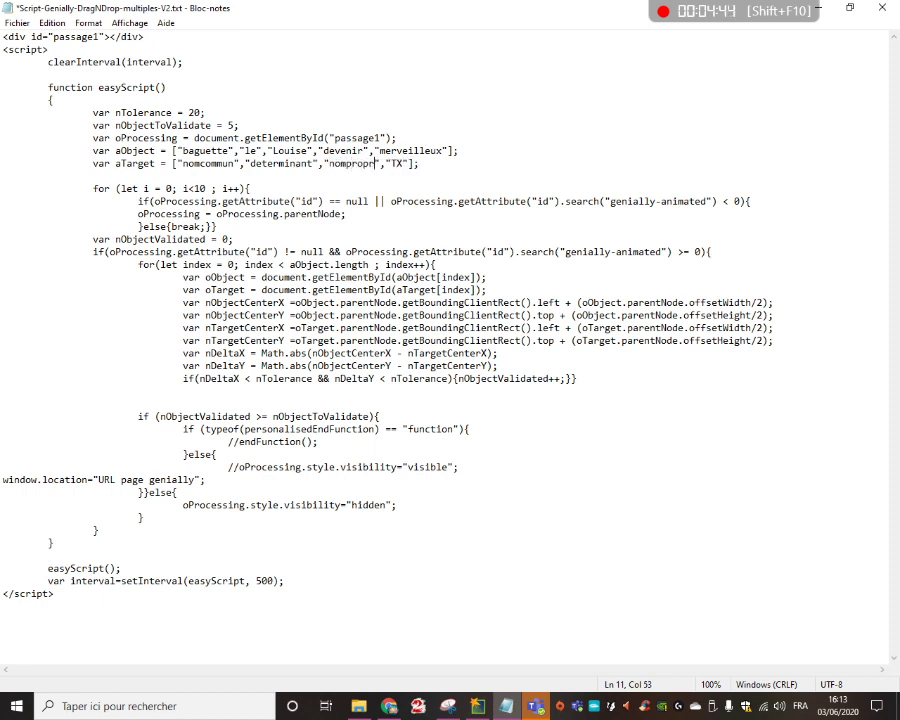
pyautogui.write('e')
pyautogui.moveTo(396, 164); pyautogui.dragTo(408, 163)
pyautogui.write('verbe')
# Add a fifth aTarget entry after "verbe", separated by a comma and quoted, reading "adjectifqualificatif"
pyautogui.click(432, 163)
pyautogui.write(',"devenir"')
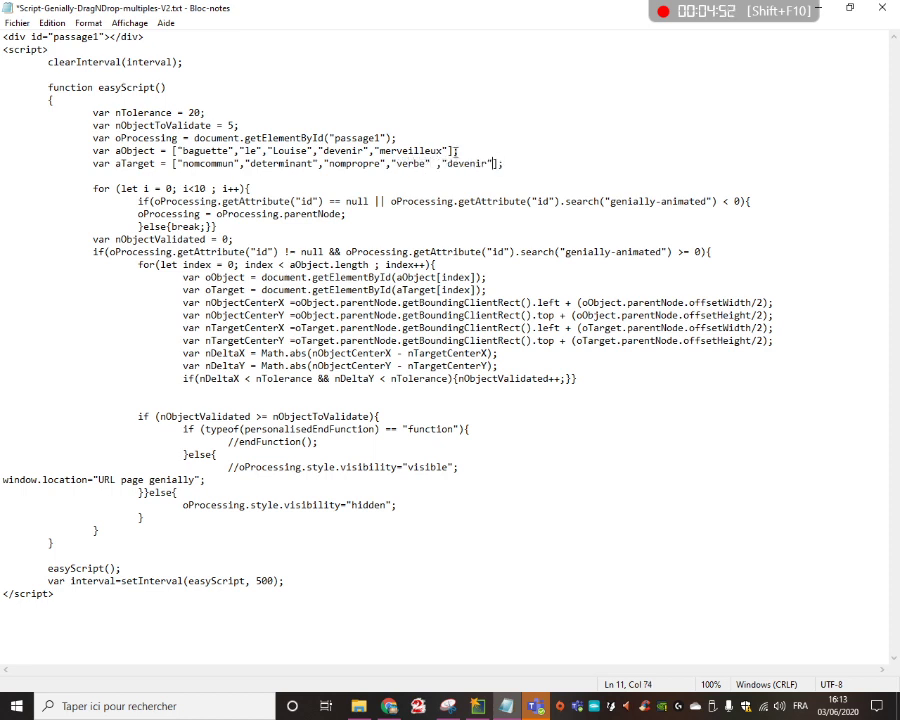
pyautogui.moveTo(447, 164); pyautogui.dragTo(488, 163)
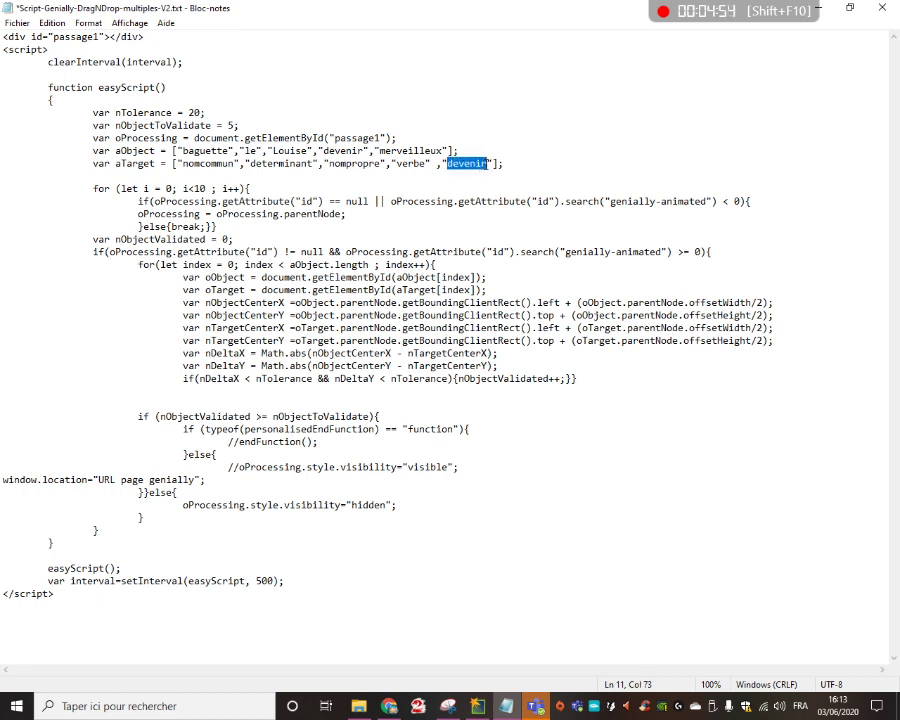
pyautogui.write('adjectifq')
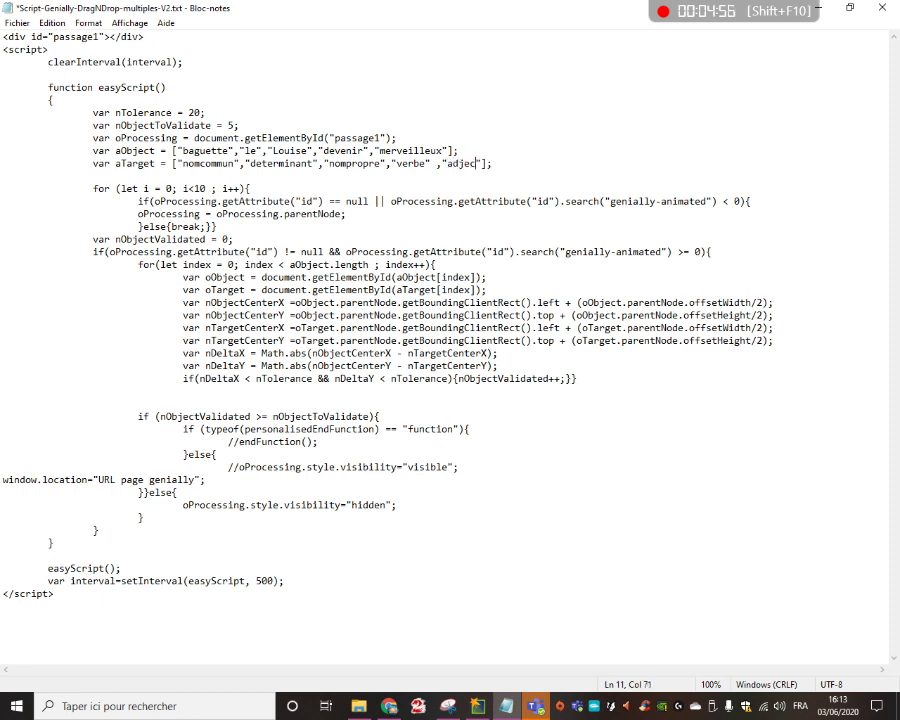
pyautogui.write('ualificatif')
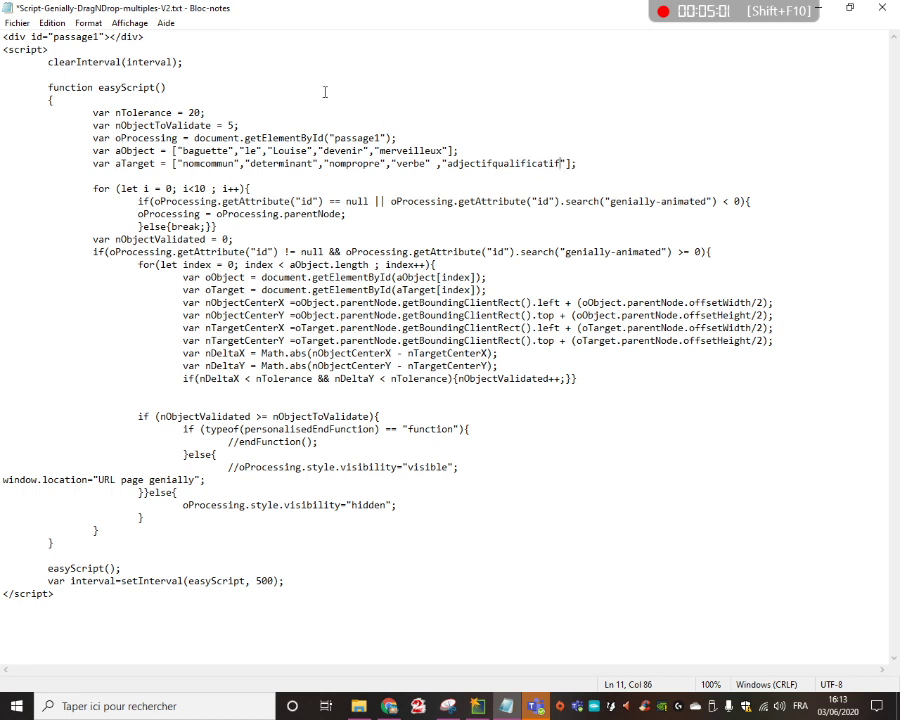
# Check the quotes and commas between the aTarget entries and the condition comparing nObjectValidated with nObjectToValidate
pyautogui.moveTo(449, 163); pyautogui.dragTo(563, 163)
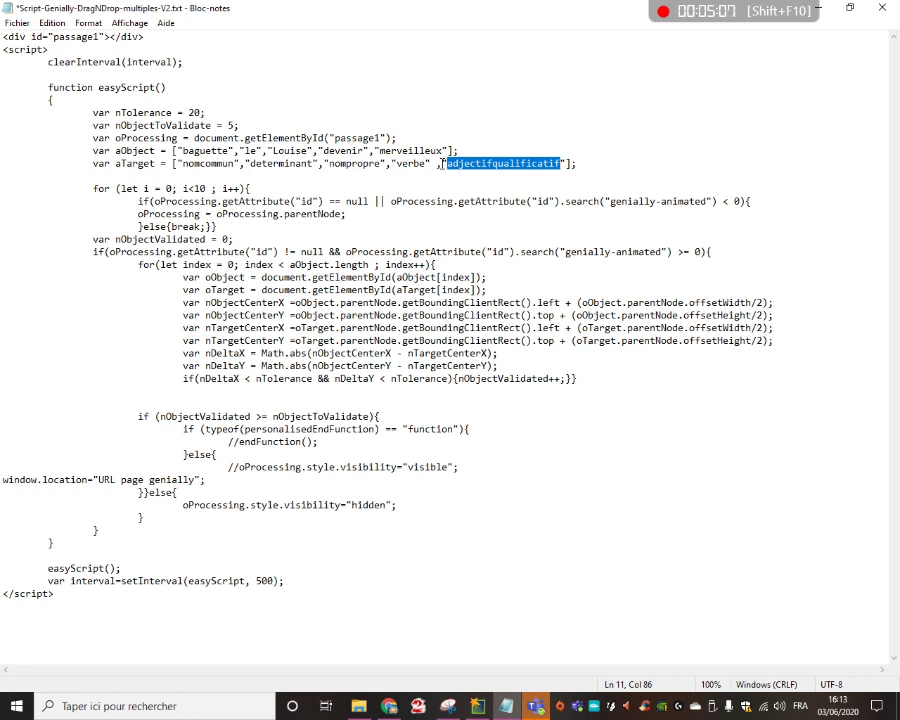
pyautogui.moveTo(443, 163); pyautogui.dragTo(449, 163)
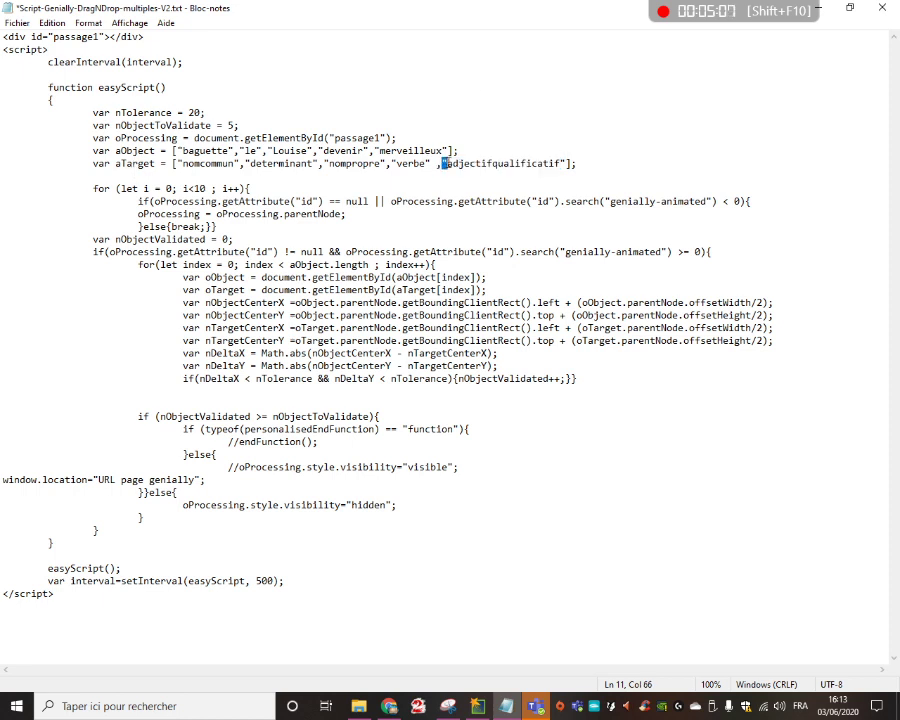
pyautogui.click(436, 165)
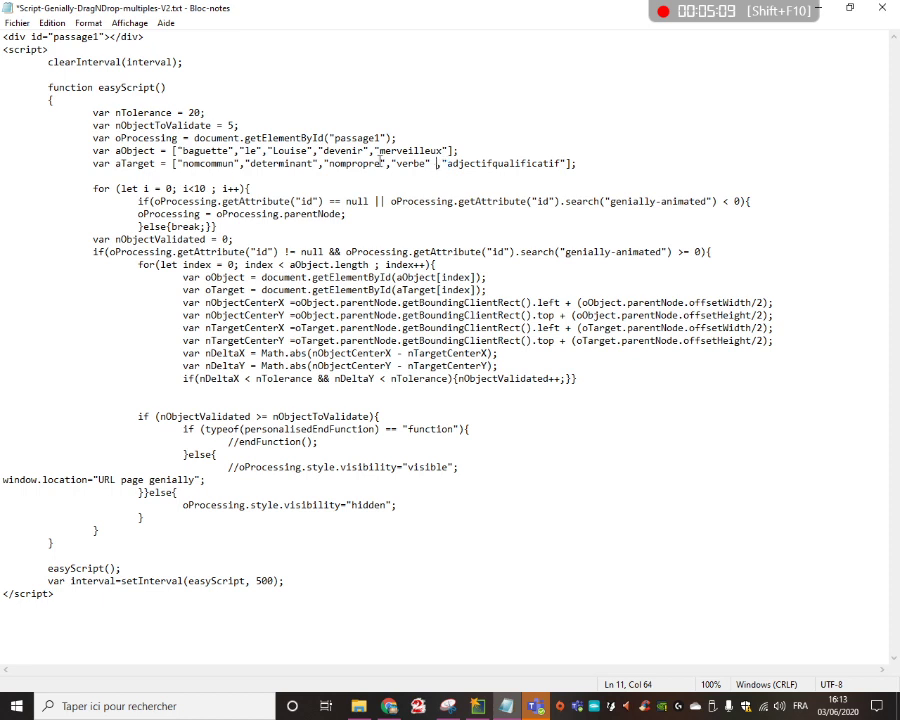
pyautogui.click(320, 165)
pyautogui.click(323, 167)
pyautogui.moveTo(138, 418); pyautogui.dragTo(398, 416)
pyautogui.click(59, 480)
# Select the window.location placeholder "URL page genially", and in the Genially editor insert the slideUrl copy-button code on page 2
pyautogui.moveTo(99, 480); pyautogui.dragTo(198, 480)
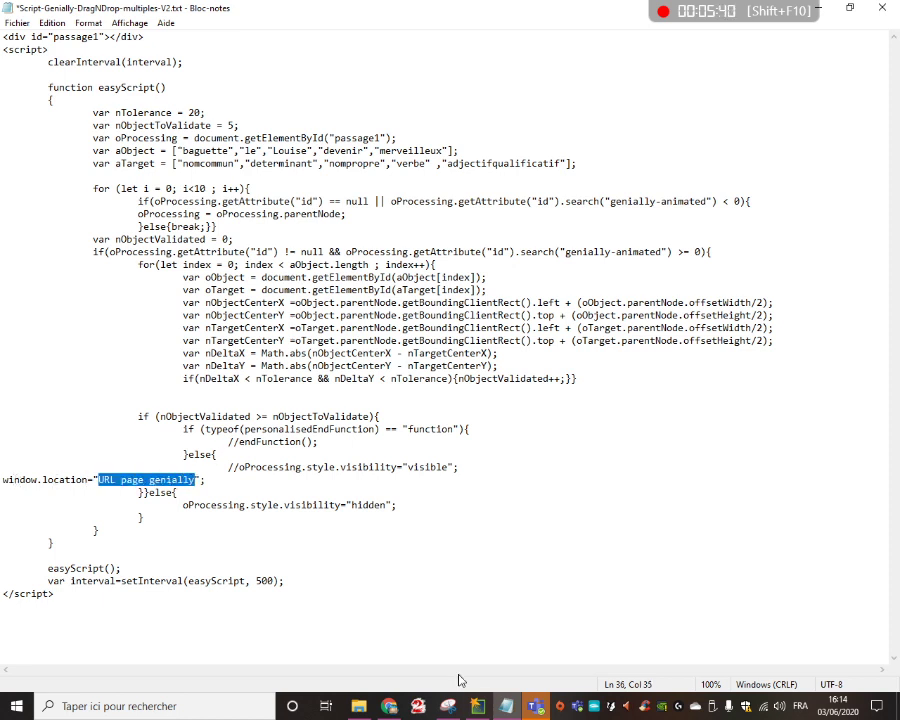
pyautogui.click(384, 708)
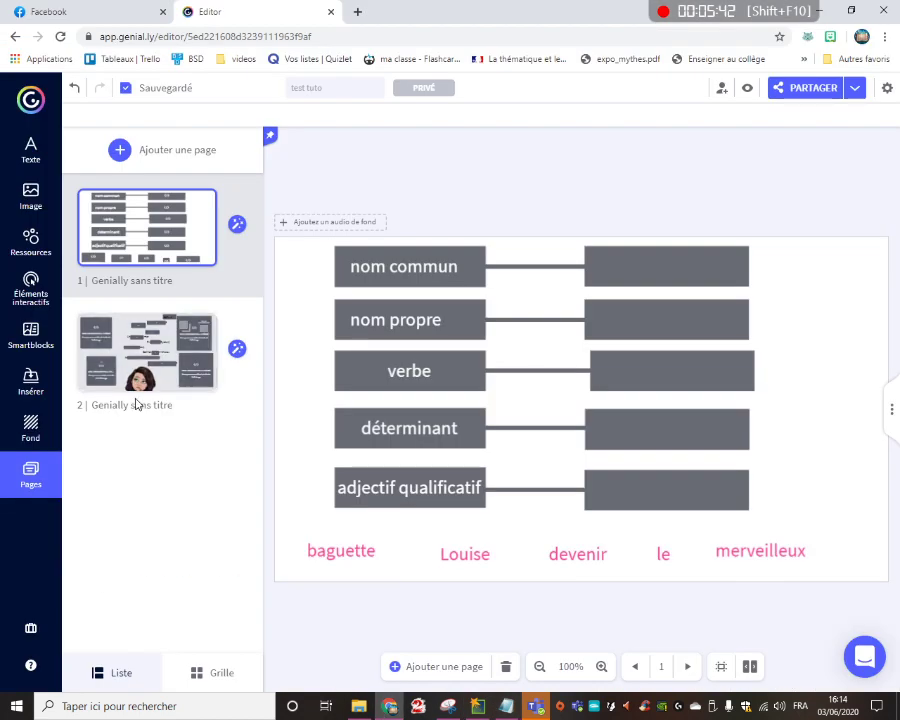
pyautogui.click(92, 338)
pyautogui.click(30, 383)
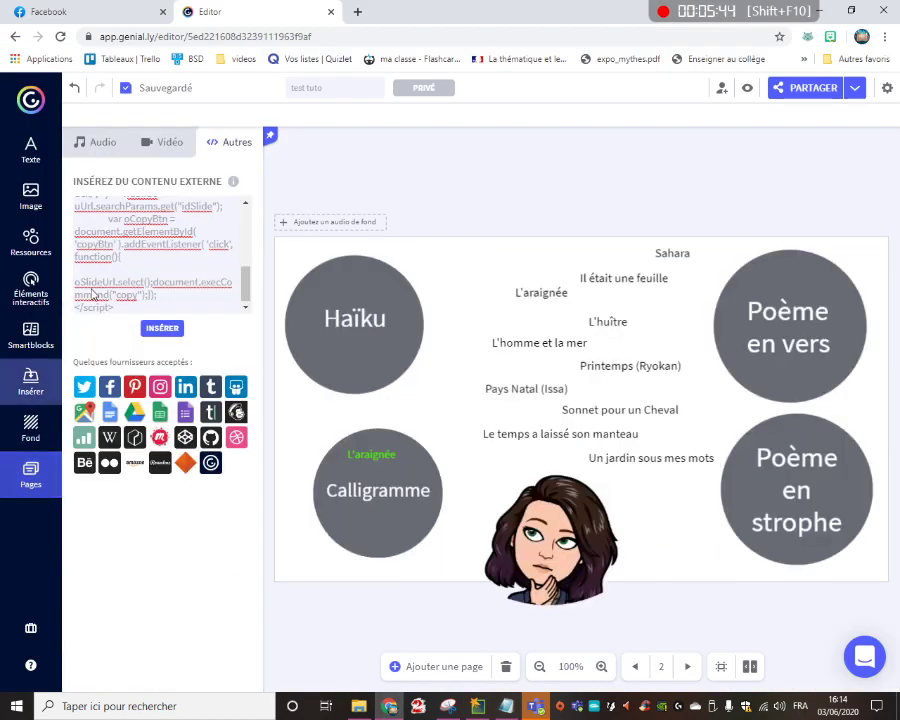
pyautogui.scroll(5, 173, 284)
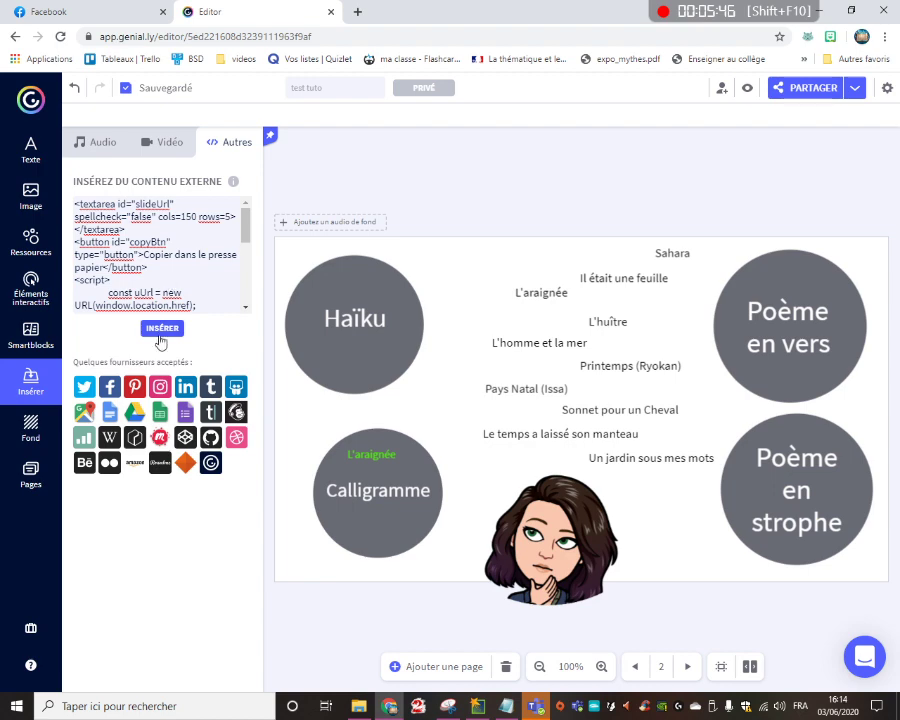
pyautogui.click(160, 327)
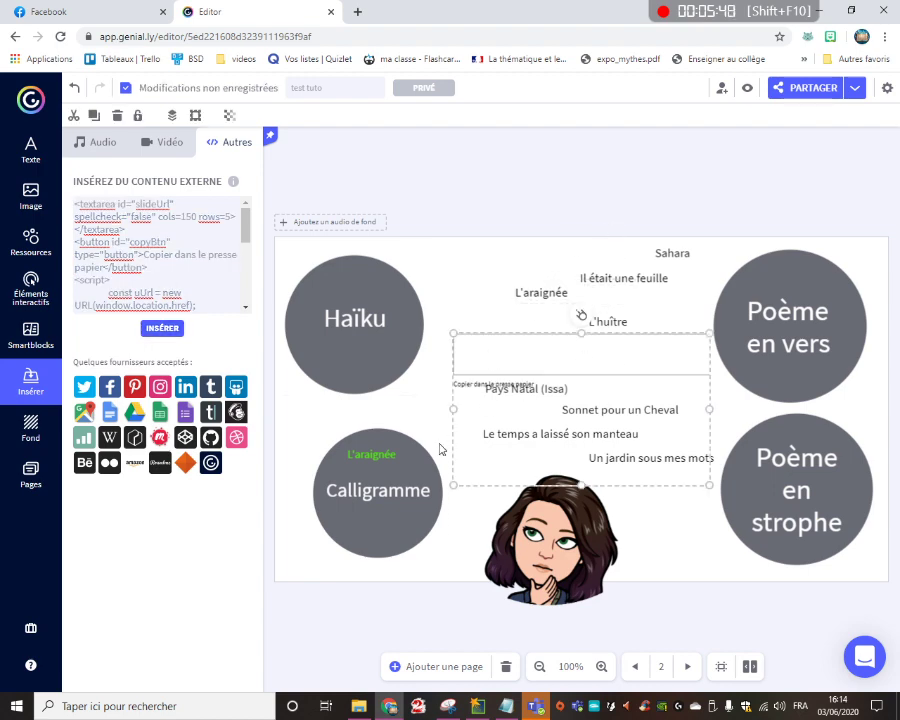
# Preview page 2 to copy its URL to the clipboard, and delete the inserted URL widget from the page
pyautogui.click(747, 88)
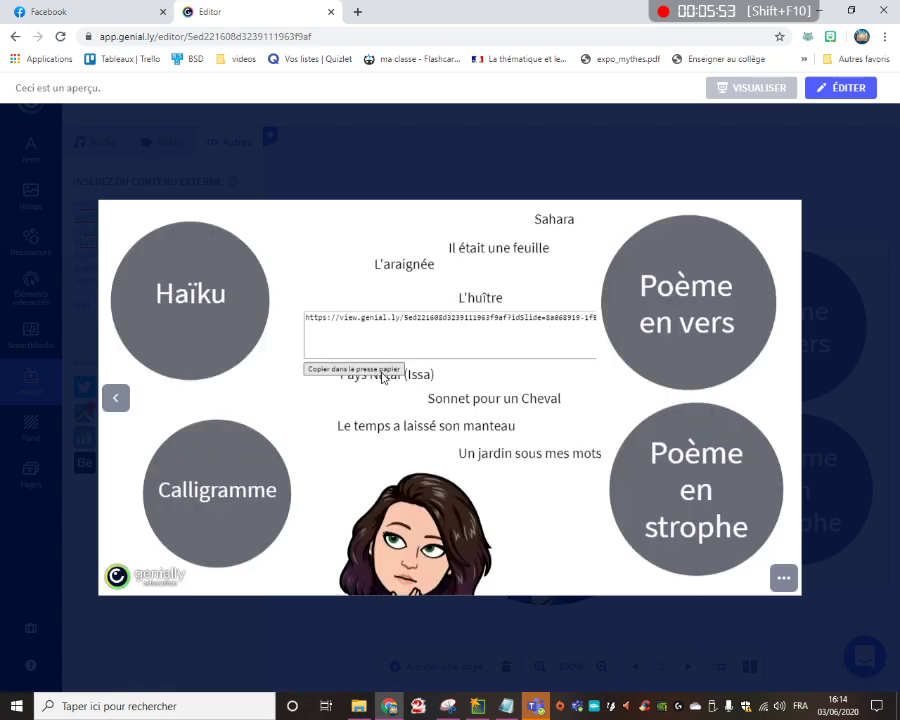
pyautogui.click(354, 369)
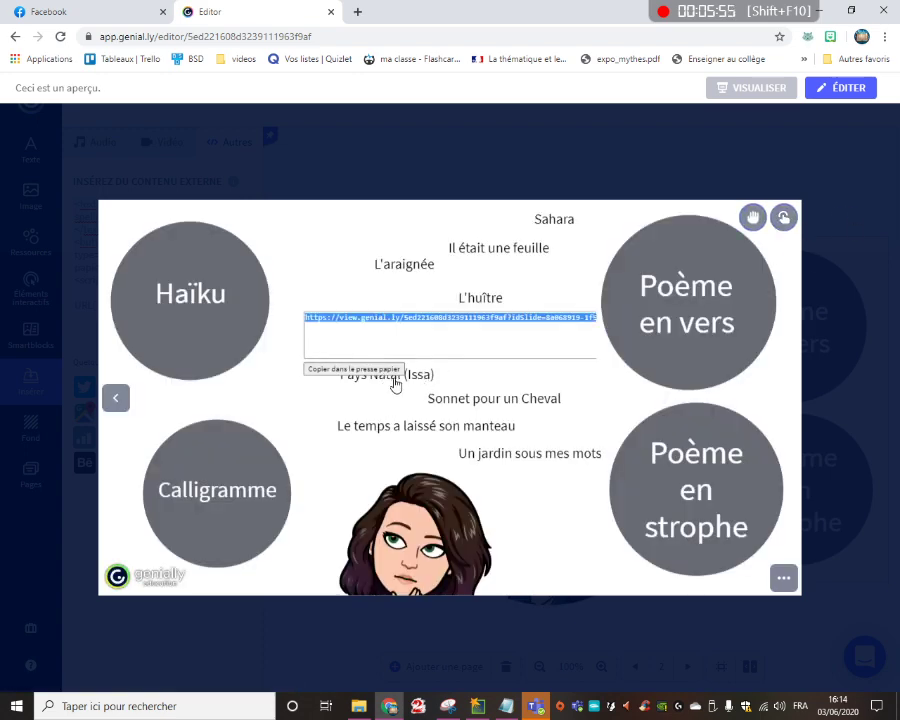
pyautogui.press('Escape')
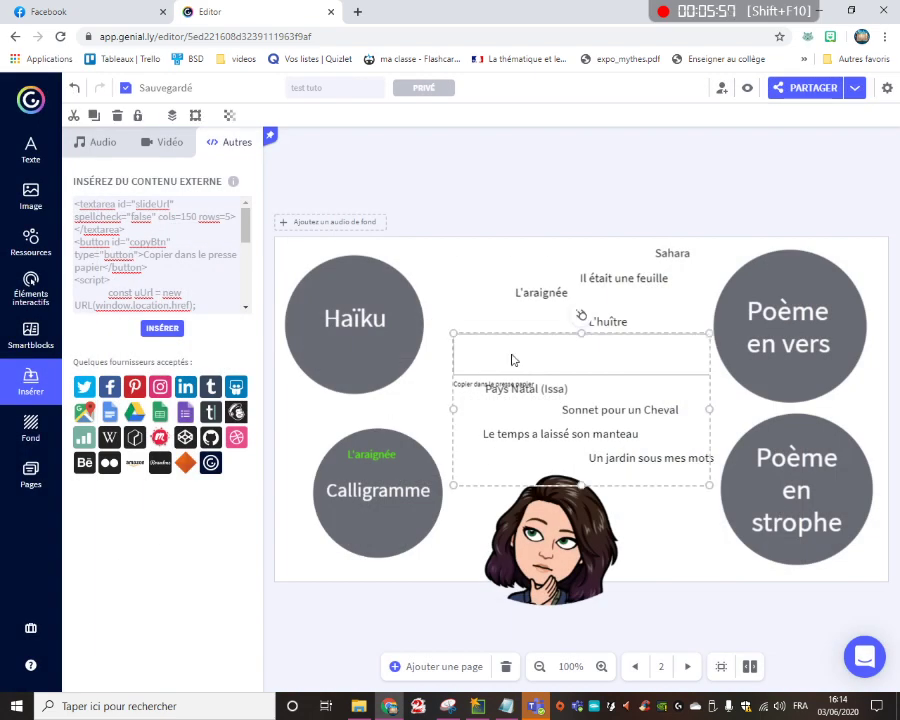
pyautogui.press('Delete')
# Back in the Notepad script, replace the "URL page genially" placeholder with the copied page 2 URL
pyautogui.click(507, 706)
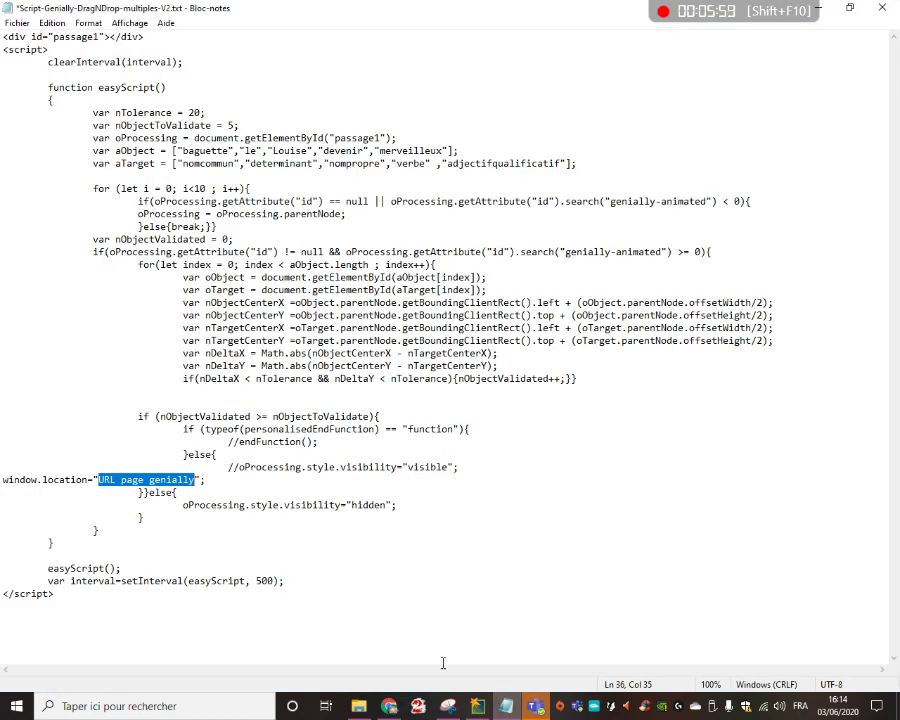
pyautogui.press('BackSpace')
pyautogui.hotkey('ctrl', 'v')
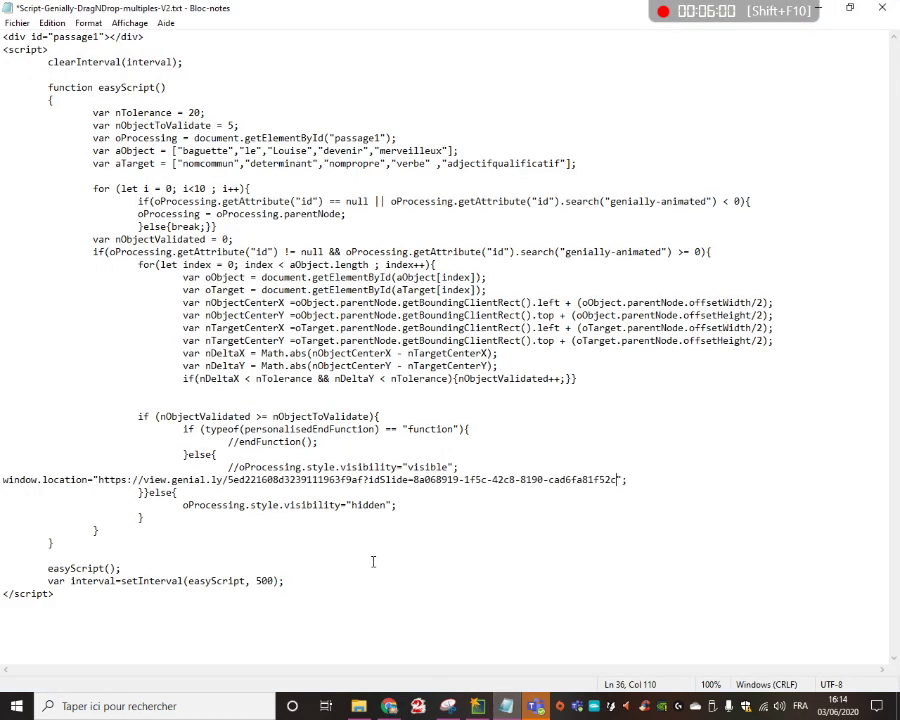
# Copy the entire customised script and switch back to the Genially editor
pyautogui.click(379, 567)
pyautogui.hotkey('ctrl', 'a')
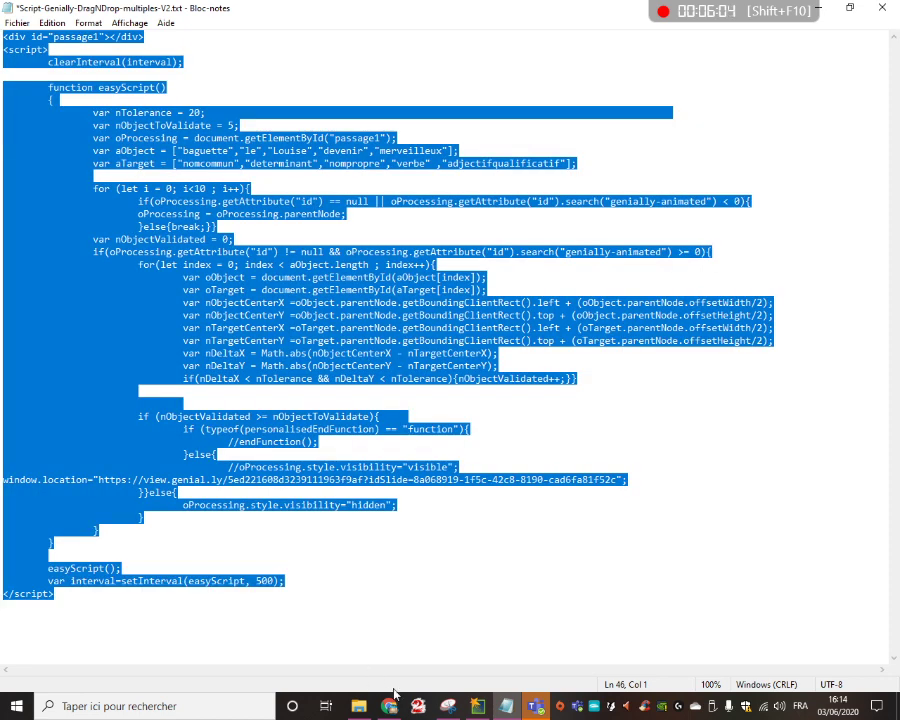
pyautogui.hotkey('alt', 'Tab')
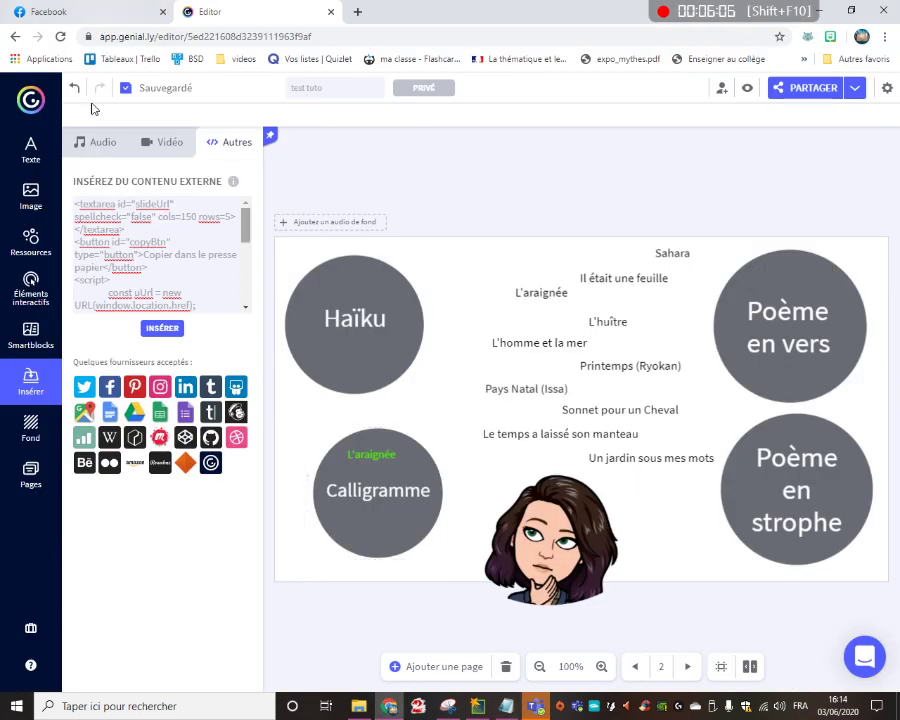
# Insert the copied script as external content on page 1, replacing the slideUrl code in the embed field
pyautogui.click(28, 472)
pyautogui.click(116, 232)
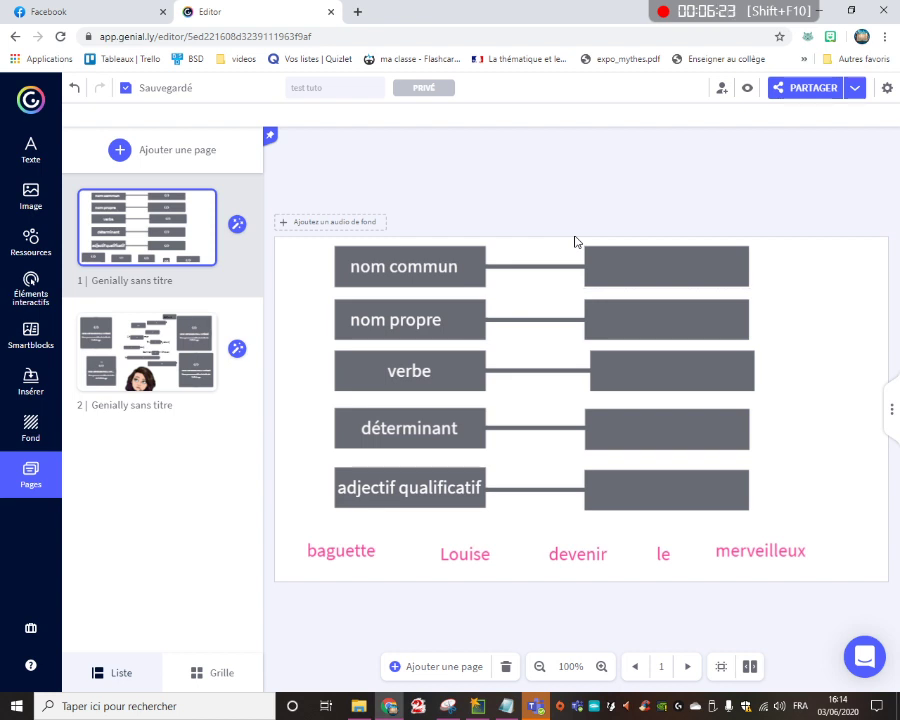
pyautogui.click(30, 382)
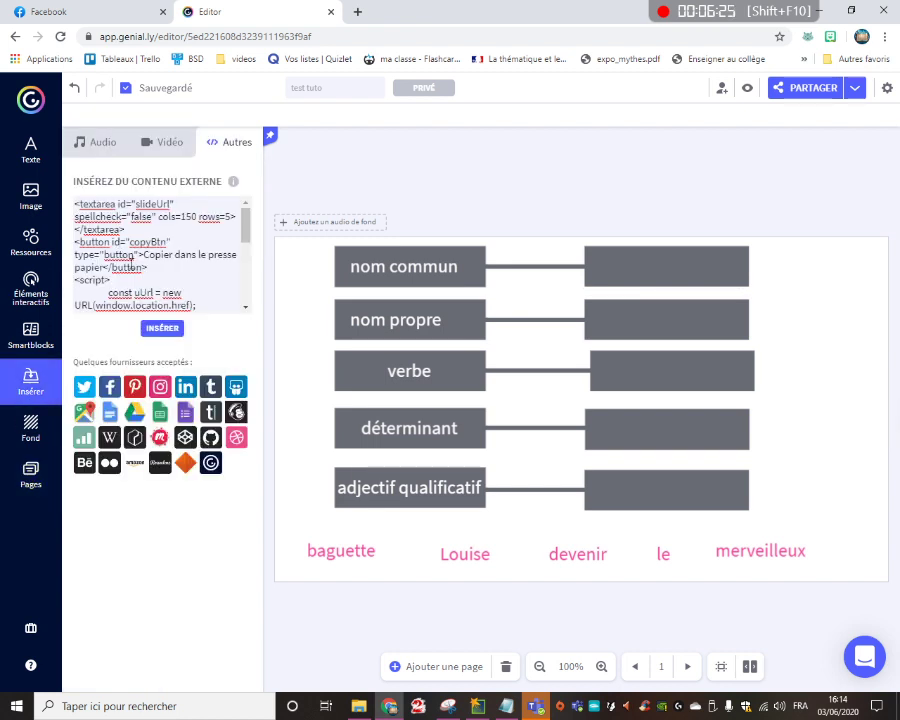
pyautogui.hotkey('ctrl', 'a')
pyautogui.hotkey('ctrl', 'v')
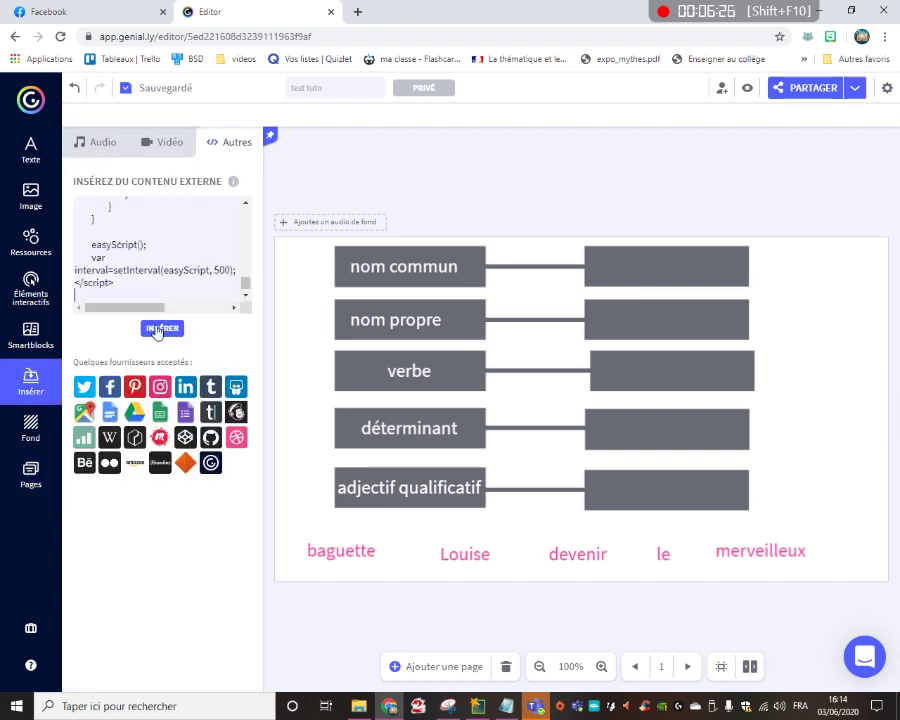
pyautogui.click(162, 328)
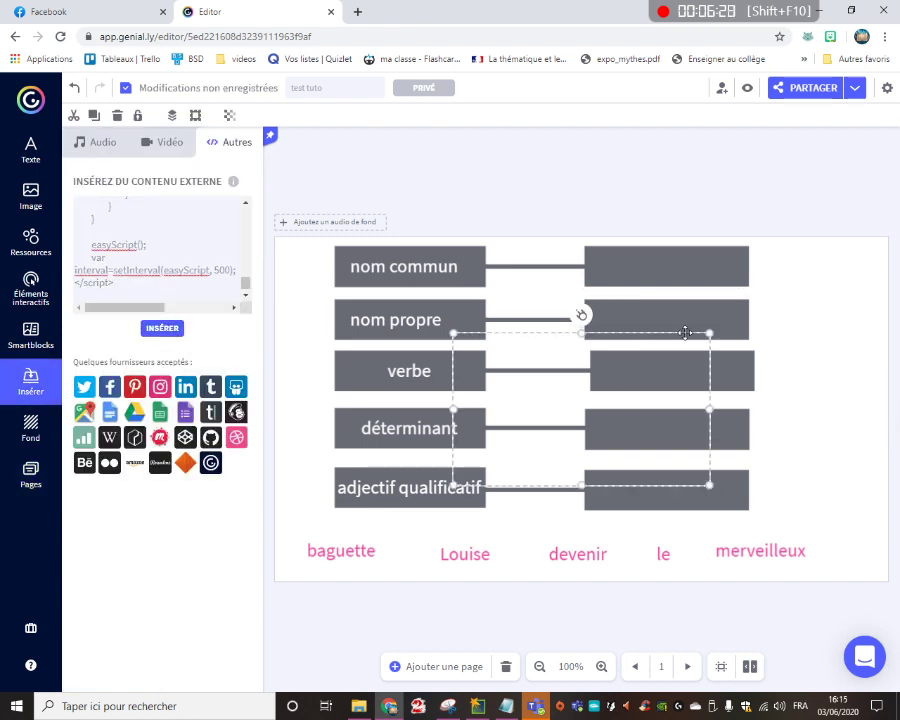
pyautogui.click(710, 178)
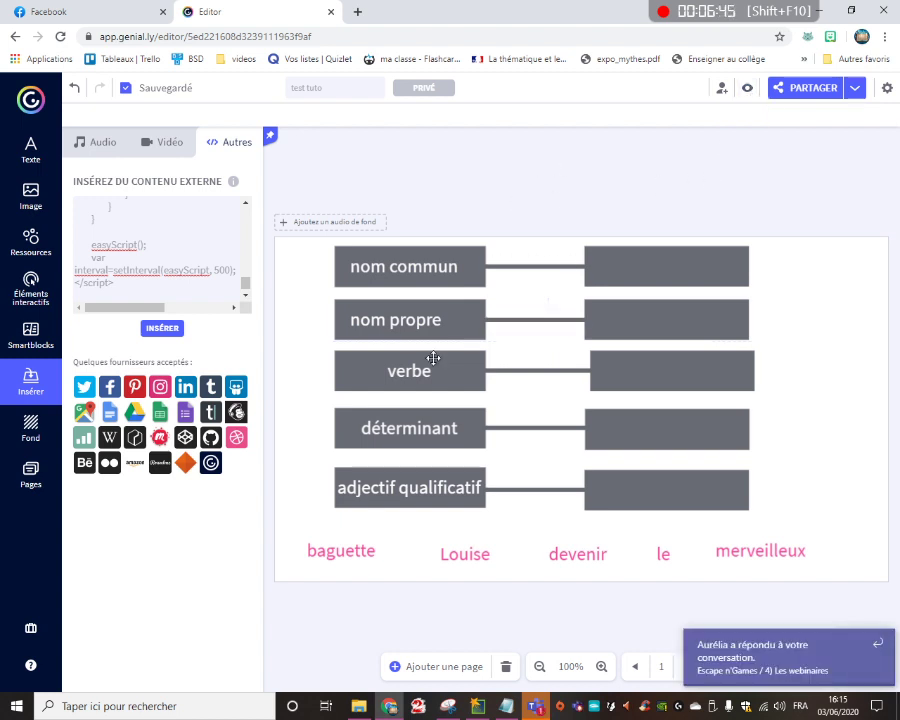
pyautogui.click(24, 476)
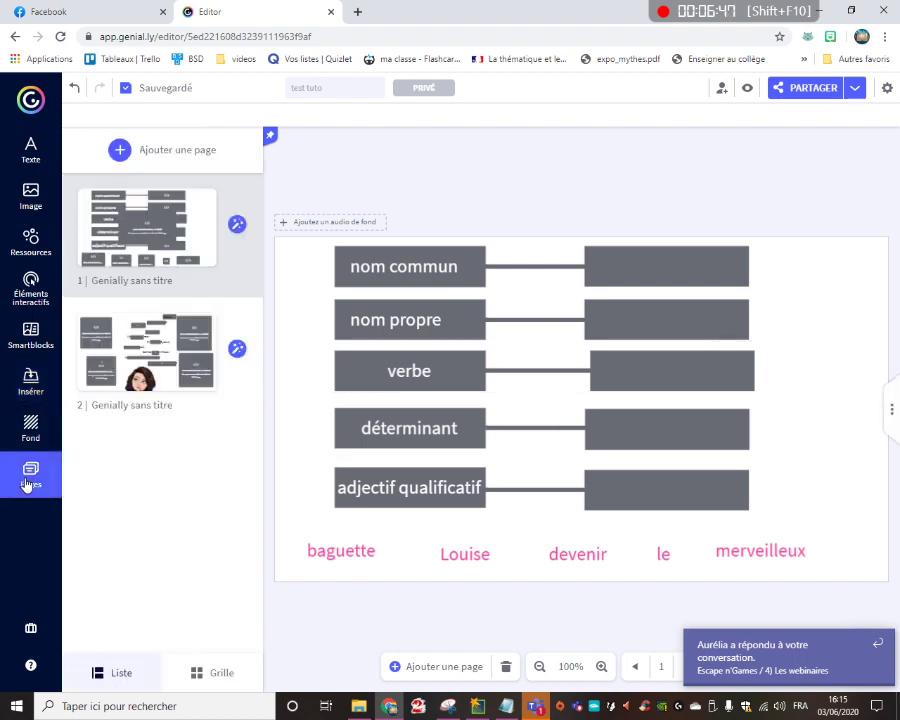
pyautogui.click(97, 383)
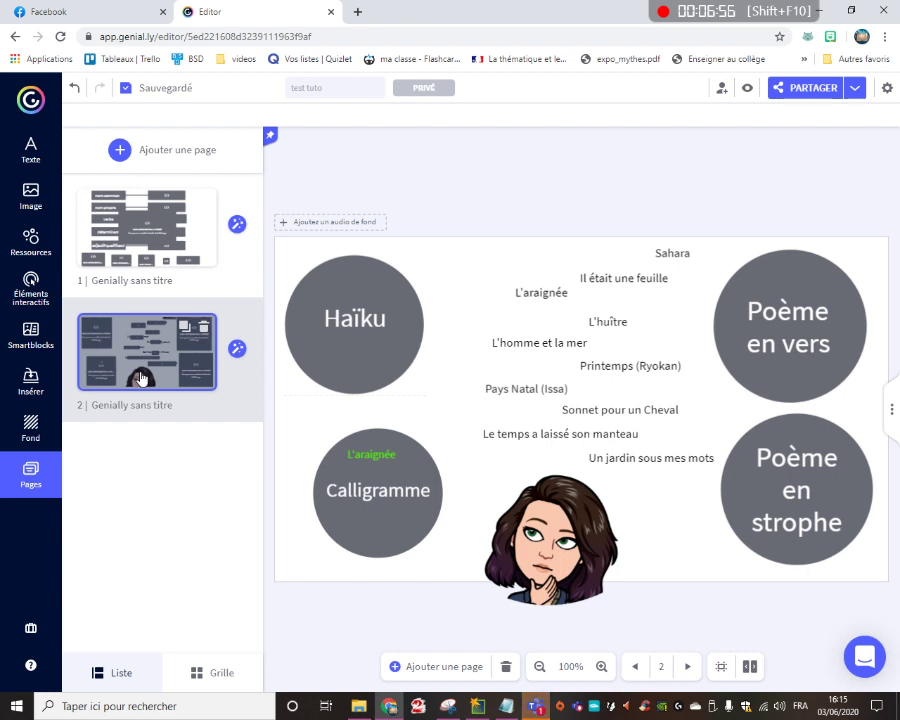
pyautogui.moveTo(143, 238)
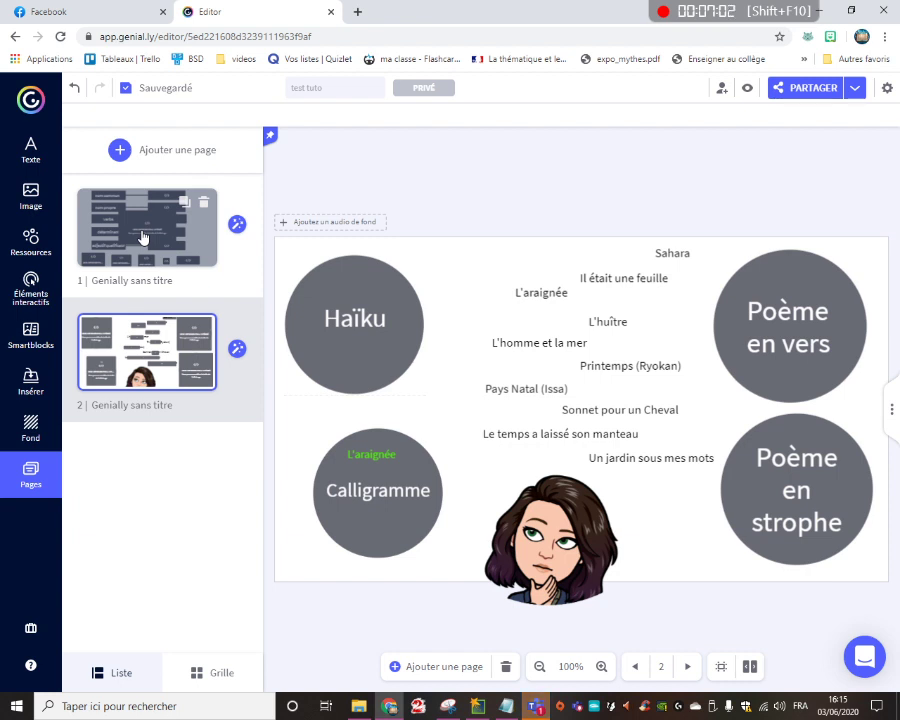
# From page 1, copy the presentation's social page sharing link and load it in a new browser tab
pyautogui.click(143, 237)
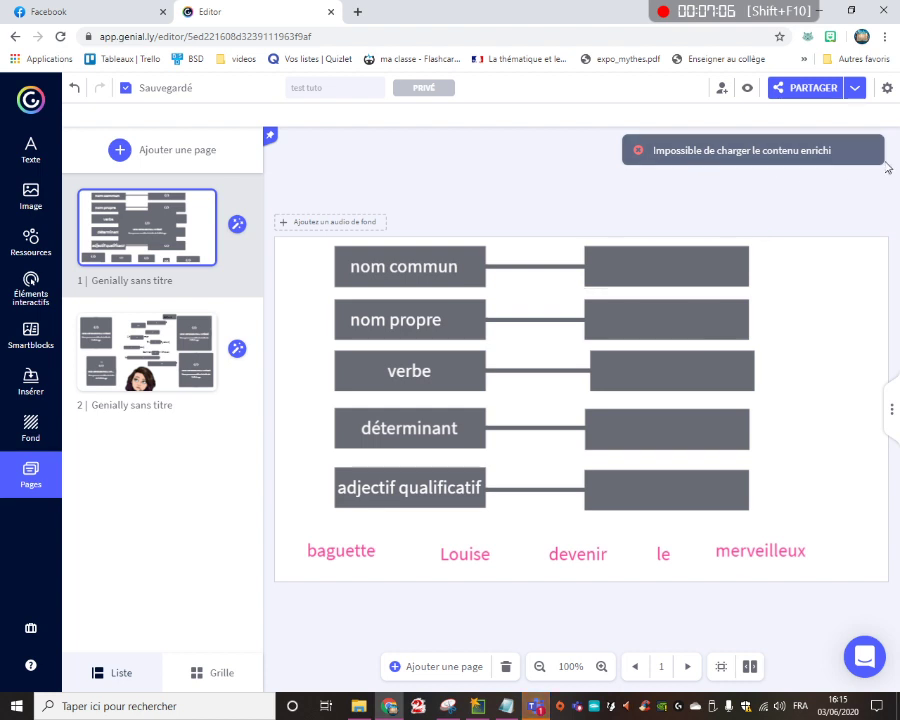
pyautogui.click(451, 218)
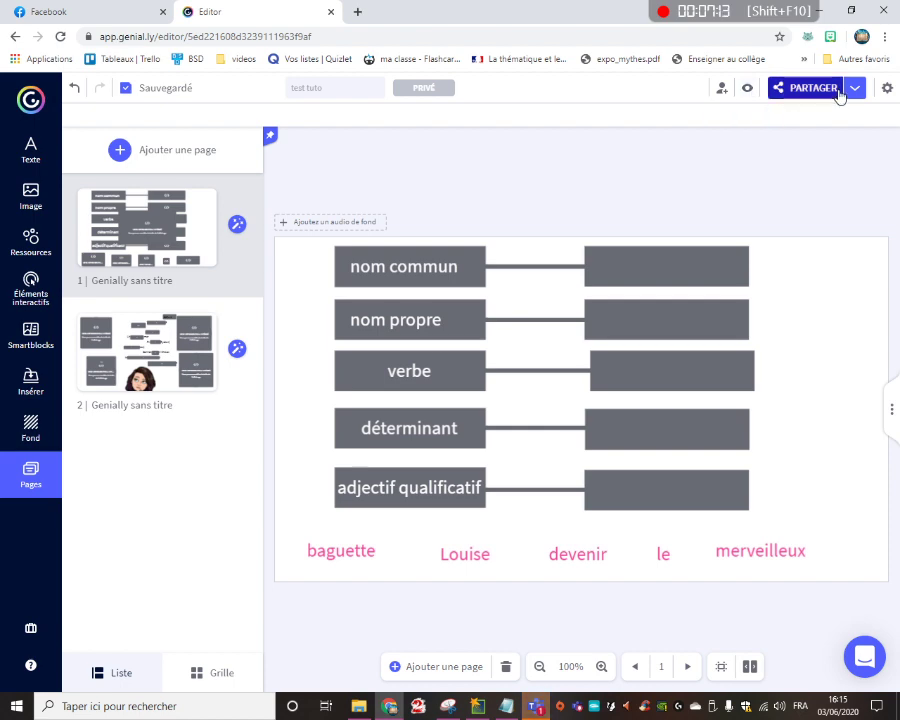
pyautogui.click(805, 88)
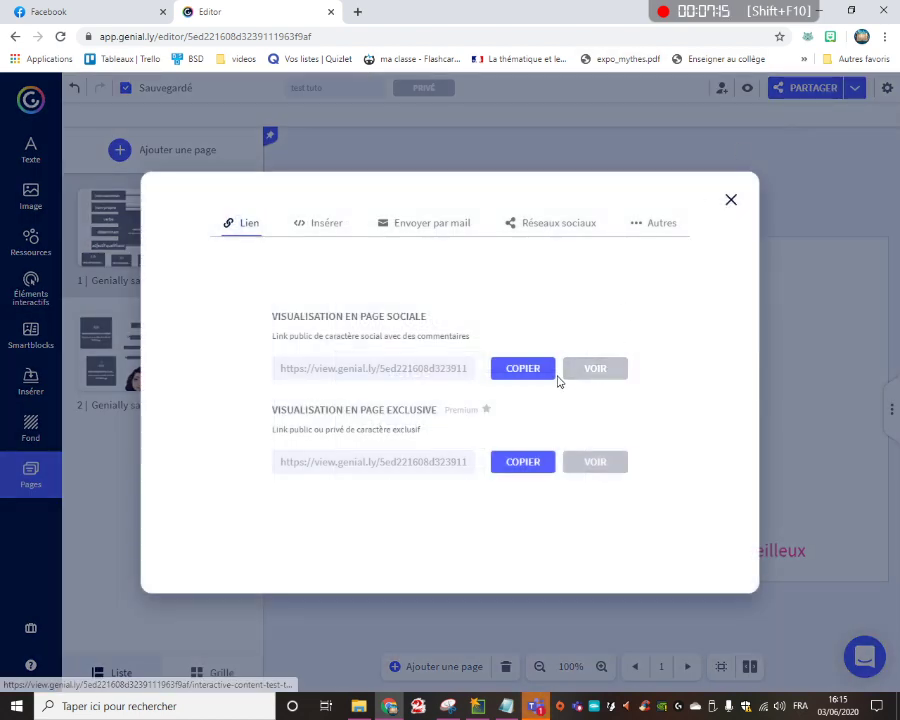
pyautogui.click(522, 367)
pyautogui.click(358, 12)
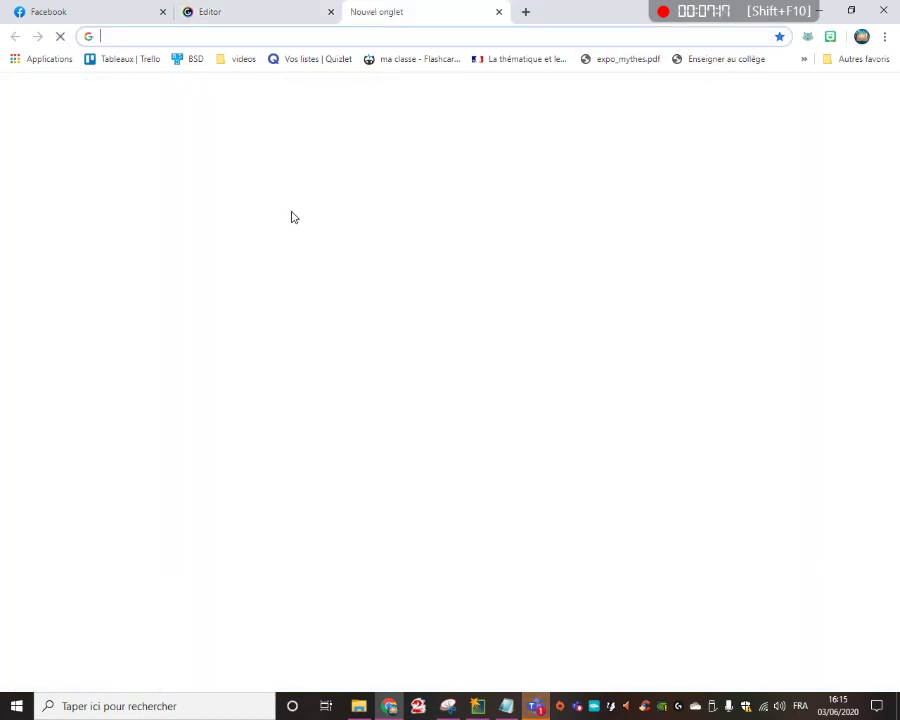
pyautogui.hotkey('ctrl', 'v')
pyautogui.press('Return')
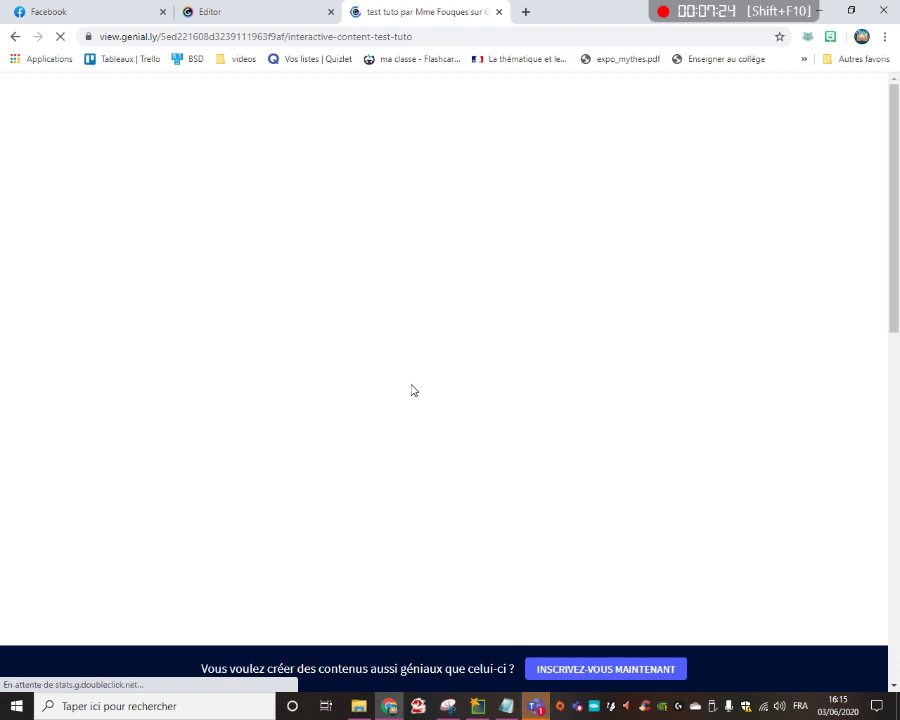
# Test the published activity by placing each of the five words in the box beside its grammatical category, and return to the editor
pyautogui.moveTo(97, 583); pyautogui.dragTo(571, 166)
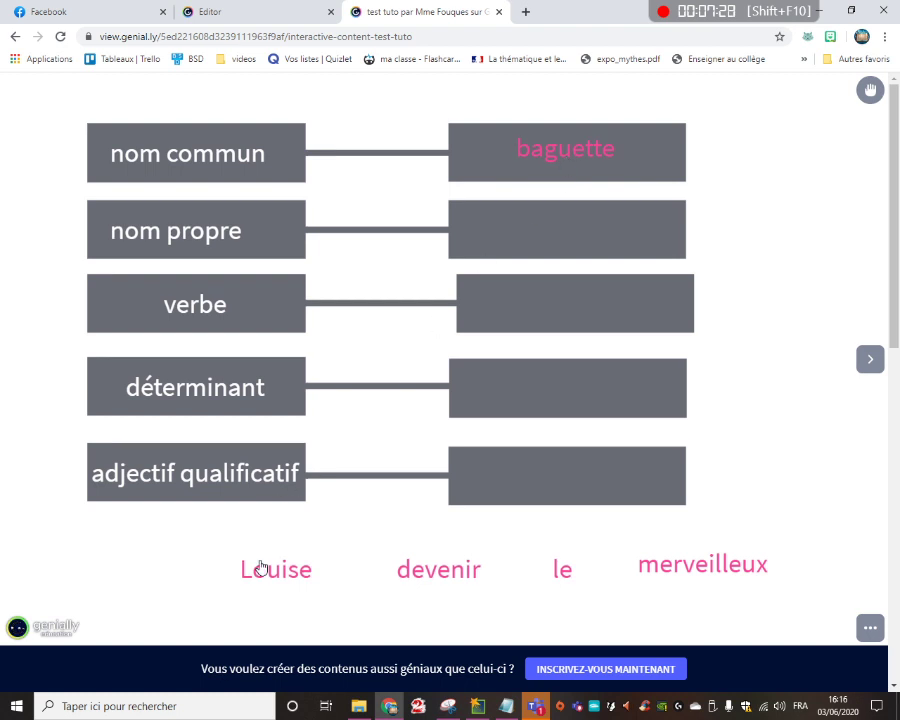
pyautogui.moveTo(261, 568); pyautogui.dragTo(554, 225)
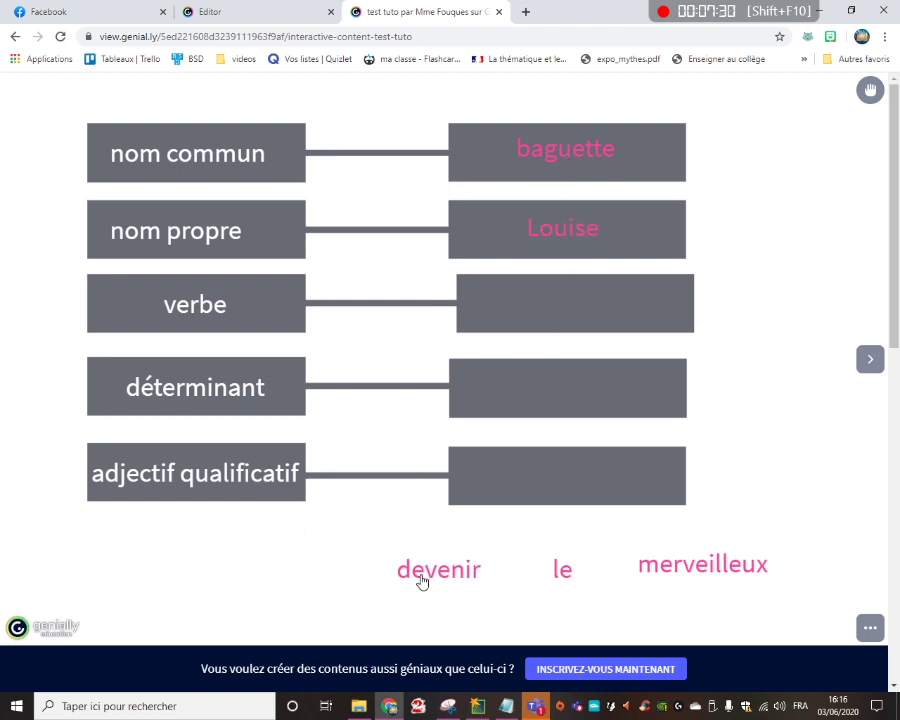
pyautogui.moveTo(420, 580); pyautogui.dragTo(561, 317)
pyautogui.moveTo(549, 568); pyautogui.dragTo(563, 394)
pyautogui.moveTo(660, 548); pyautogui.dragTo(542, 530)
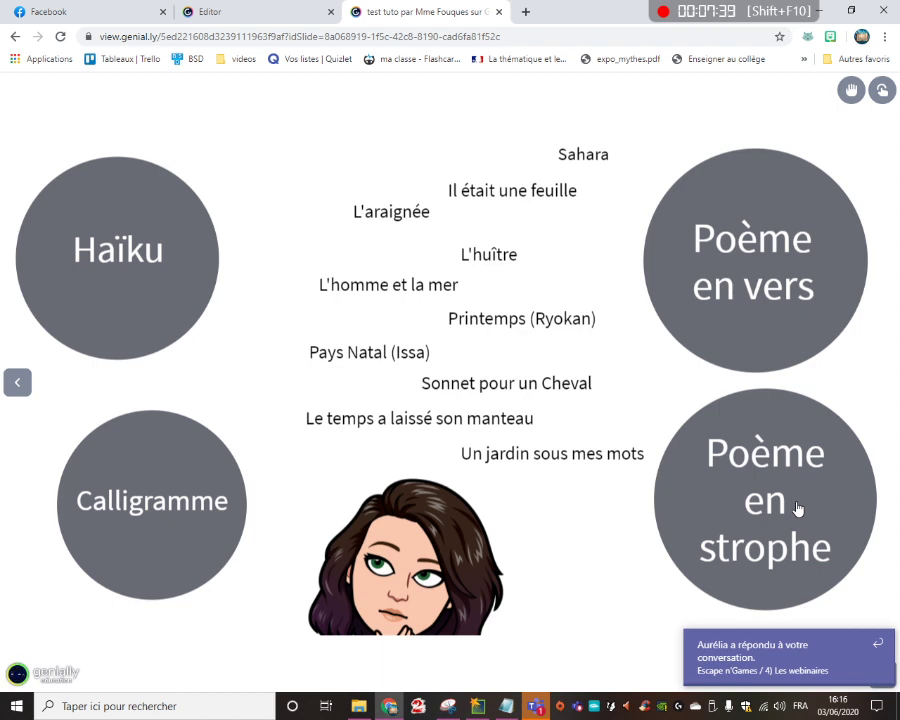
pyautogui.click(296, 8)
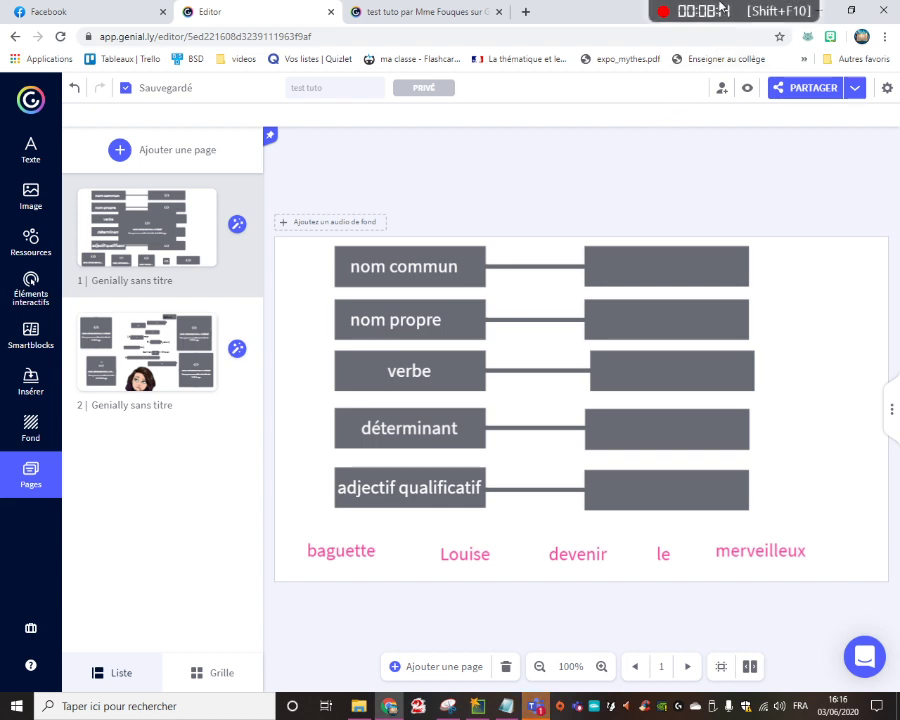
pyautogui.moveTo(714, 17)
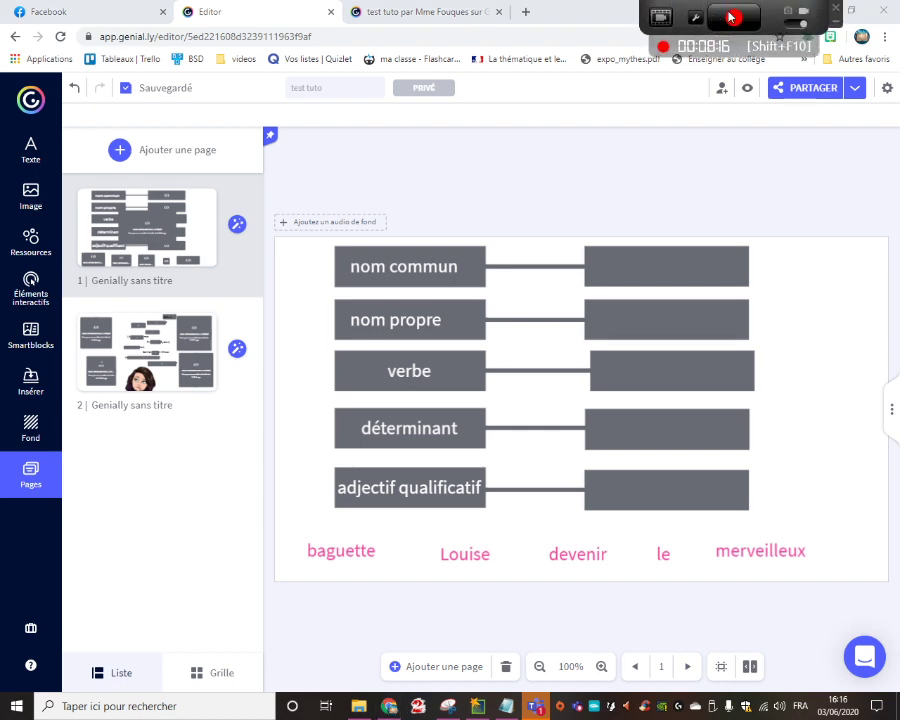